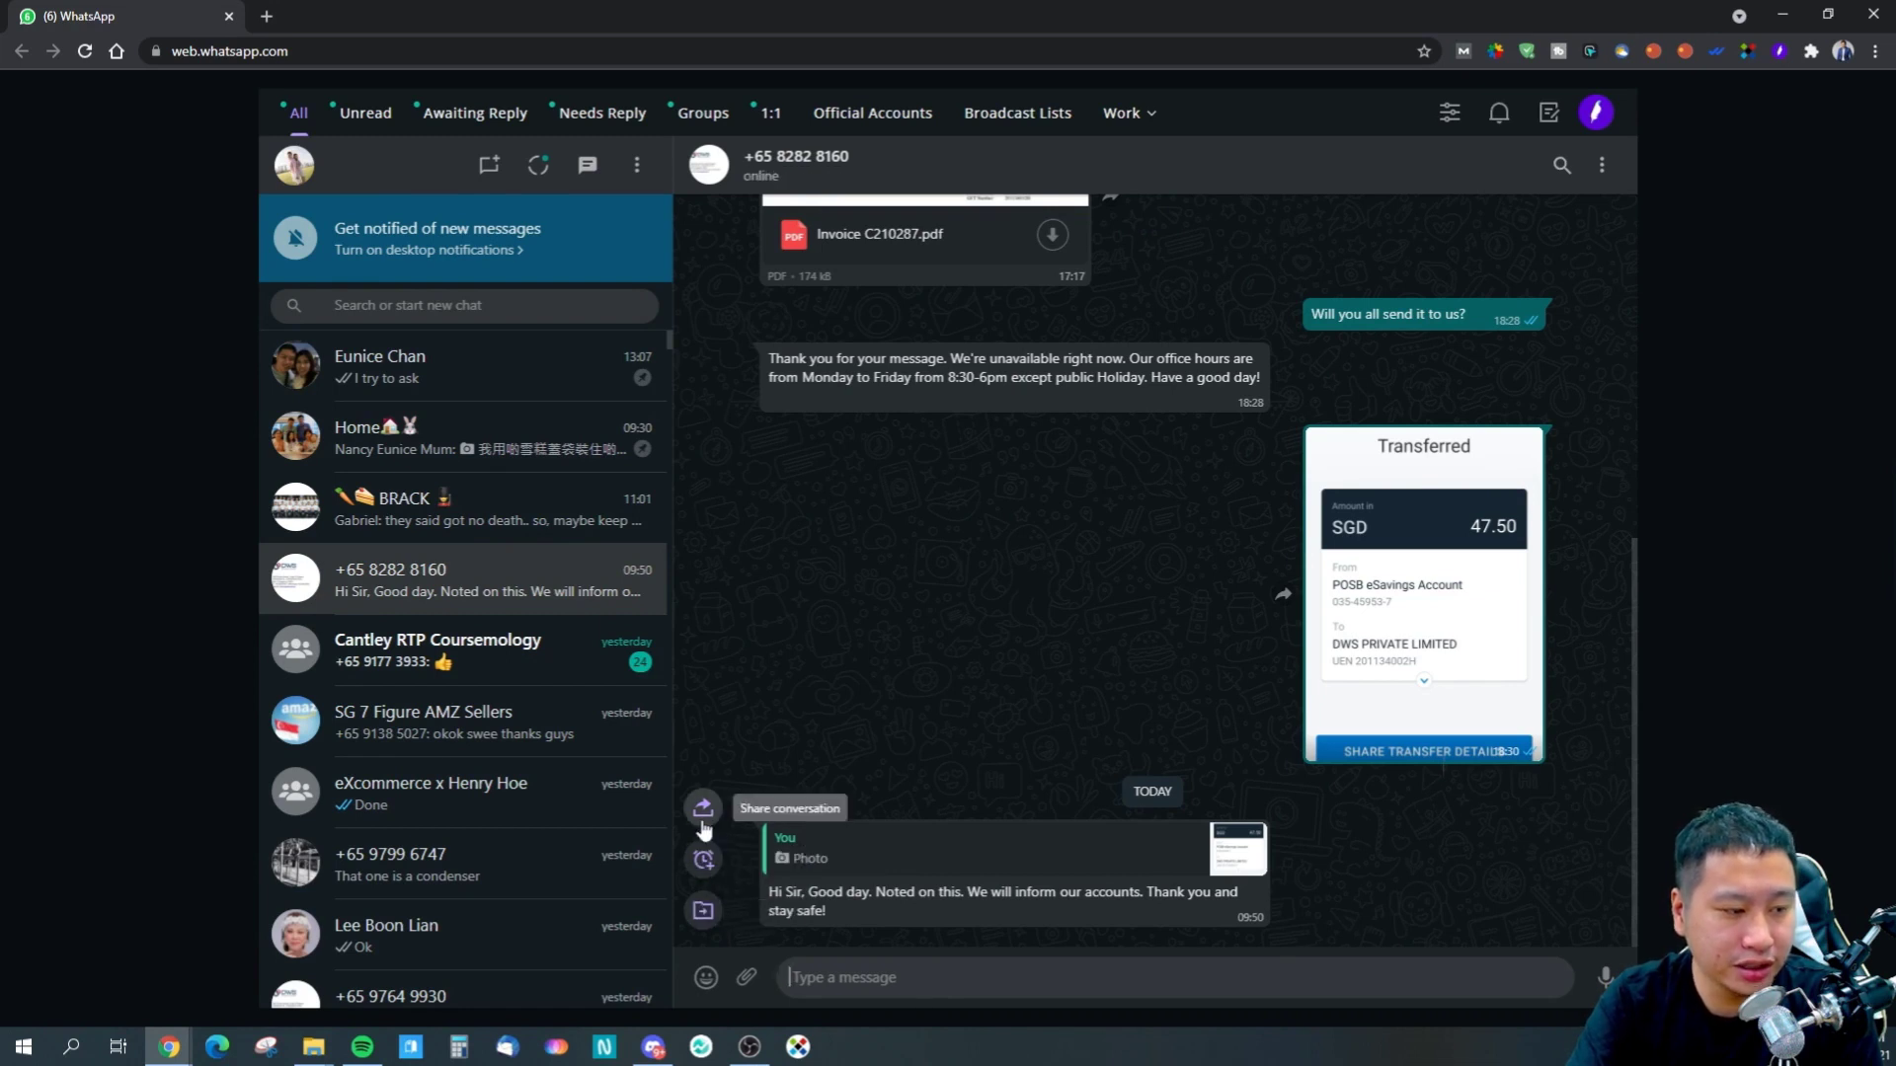
{"action": "left_click", "coordinate": [703, 808]}
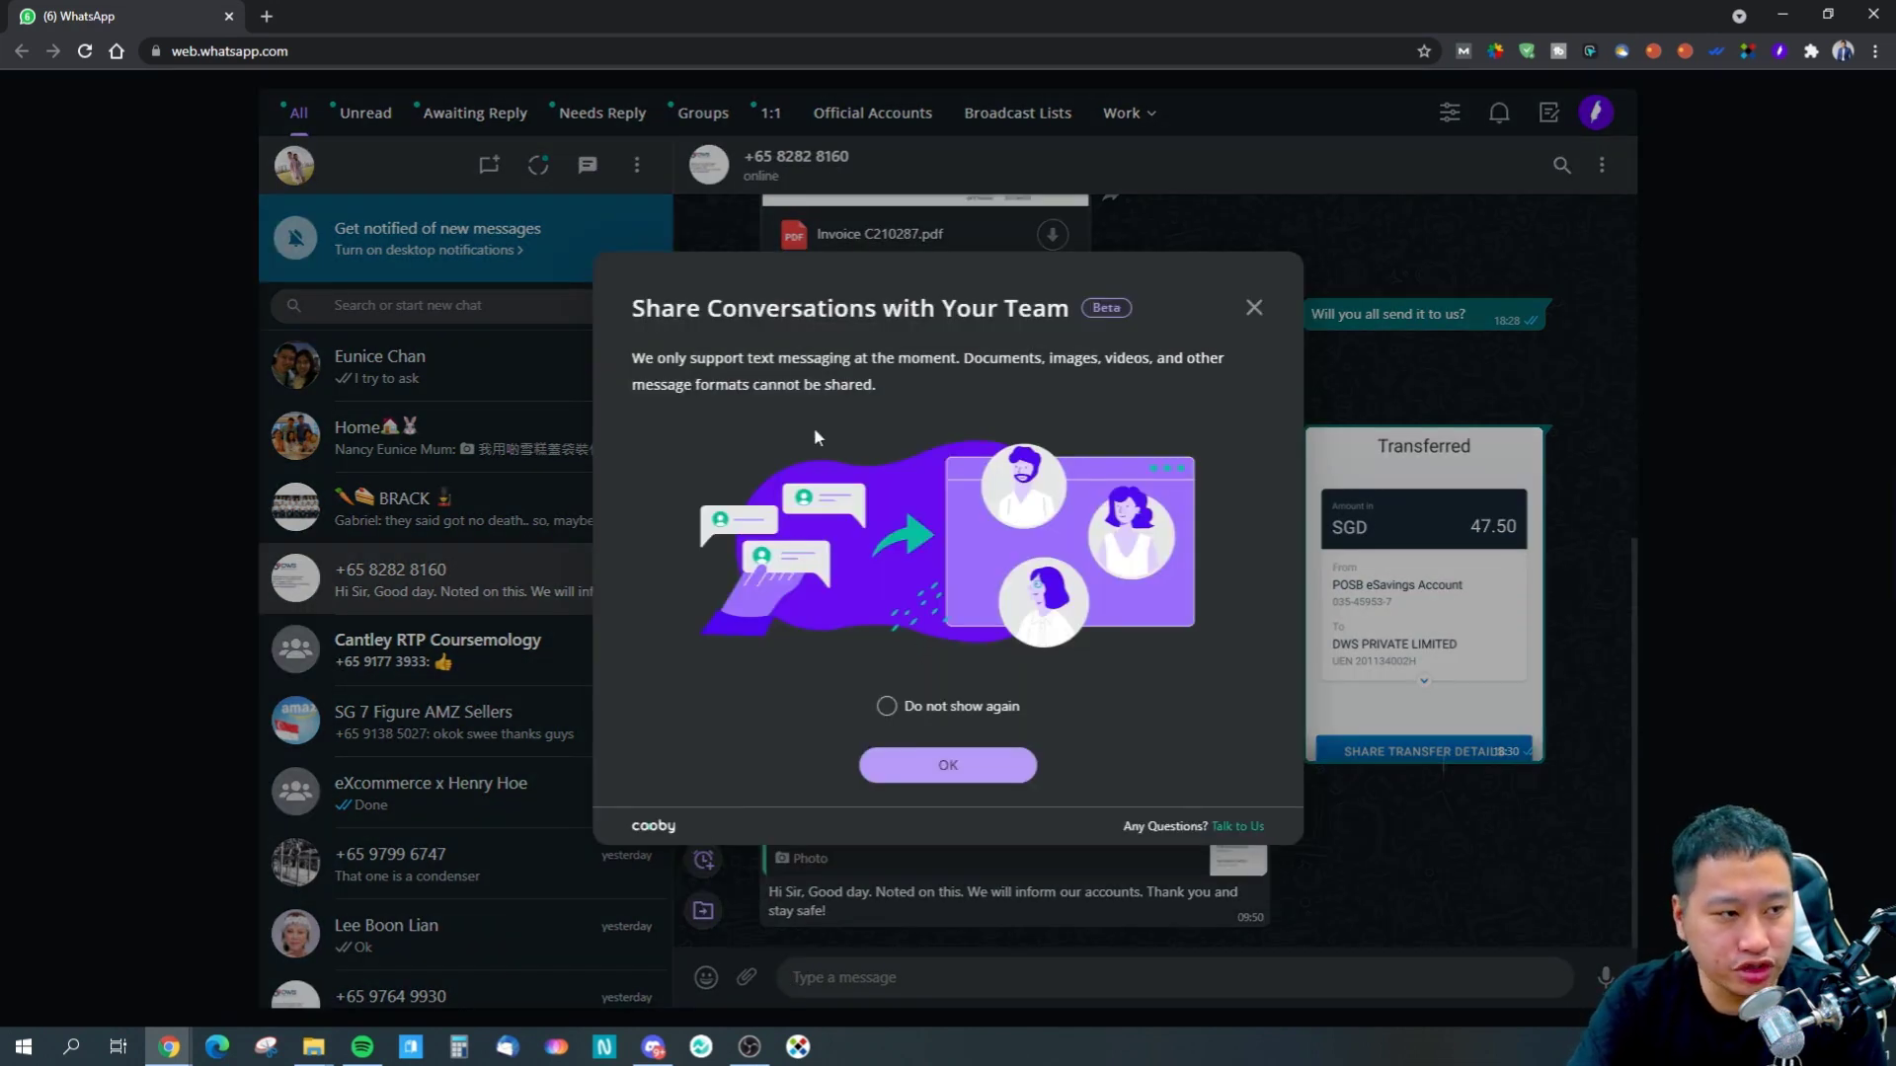
{"action": "left_click", "coordinate": [945, 770]}
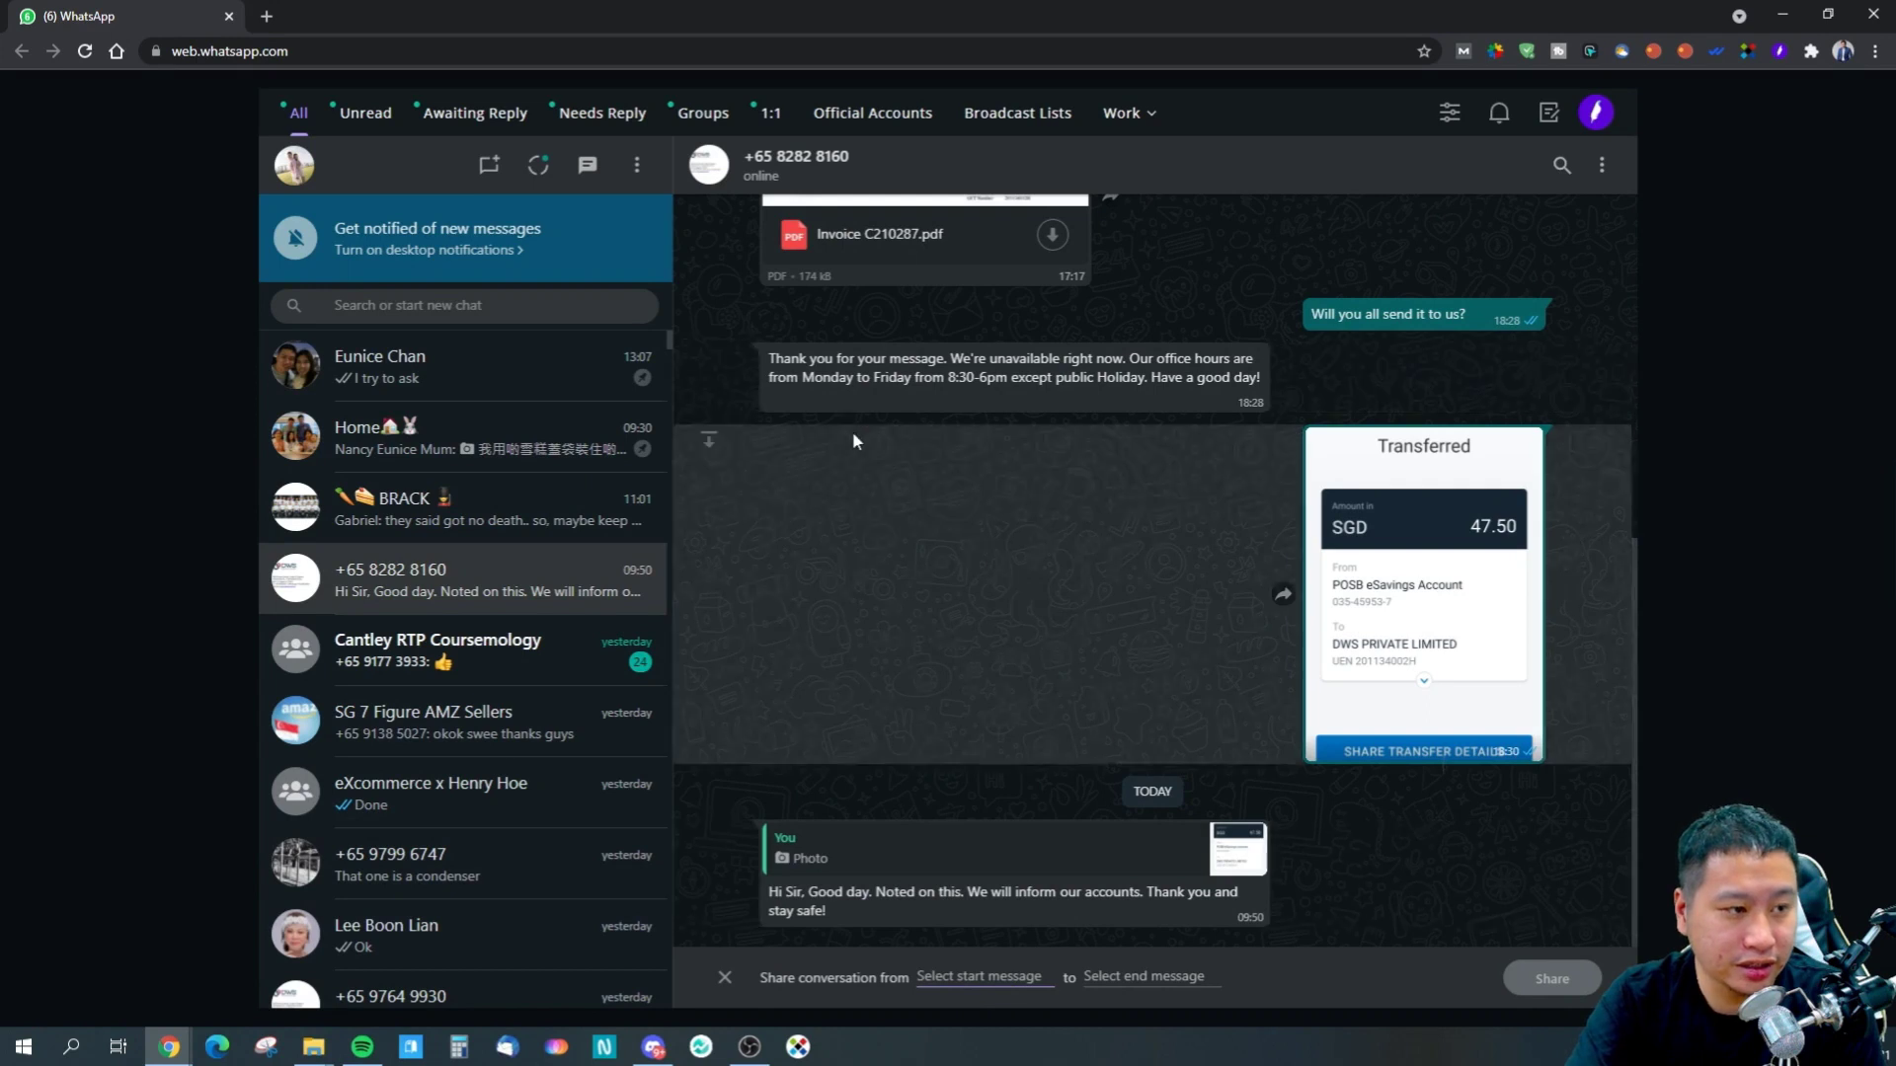
{"action": "scroll", "coordinate": [852, 431], "scroll_direction": "up", "scroll_amount": 15}
{"action": "left_click", "coordinate": [851, 430]}
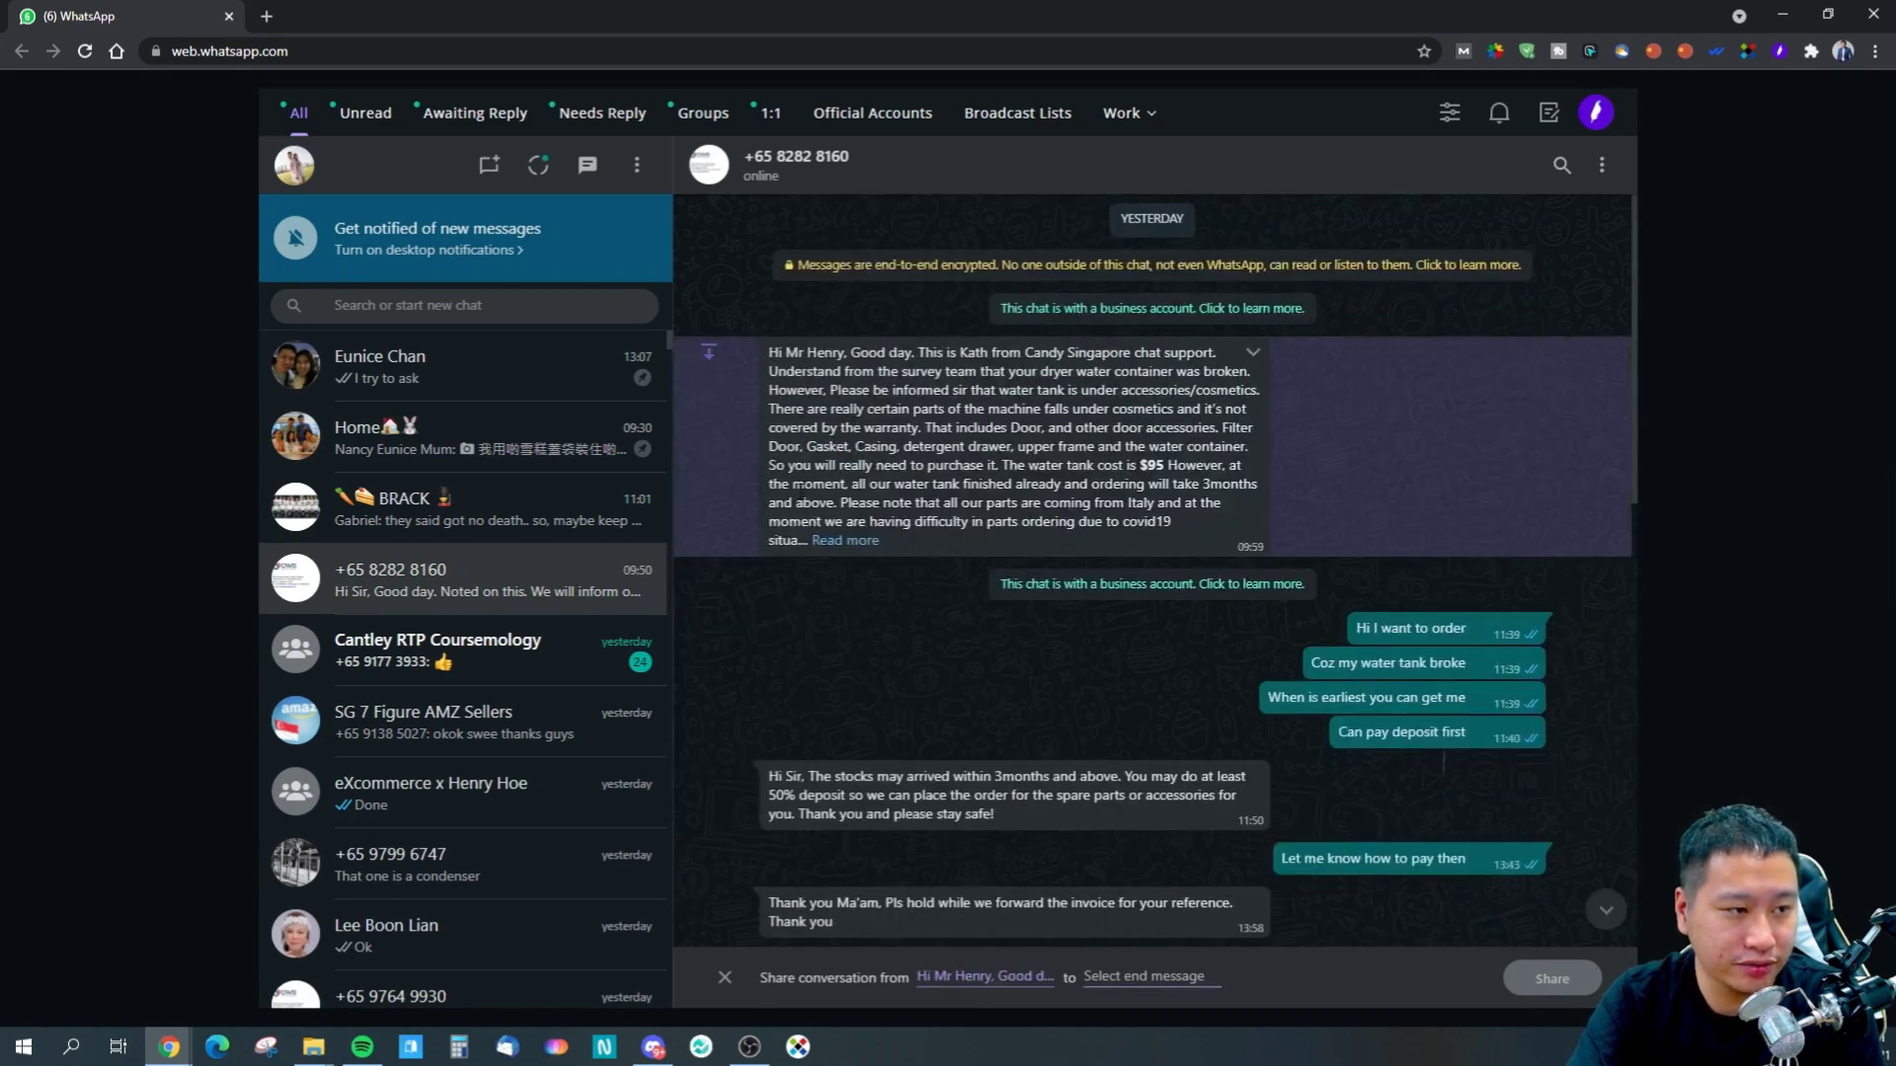
{"action": "scroll", "coordinate": [898, 543], "scroll_direction": "down", "scroll_amount": 12}
{"action": "left_click", "coordinate": [999, 850]}
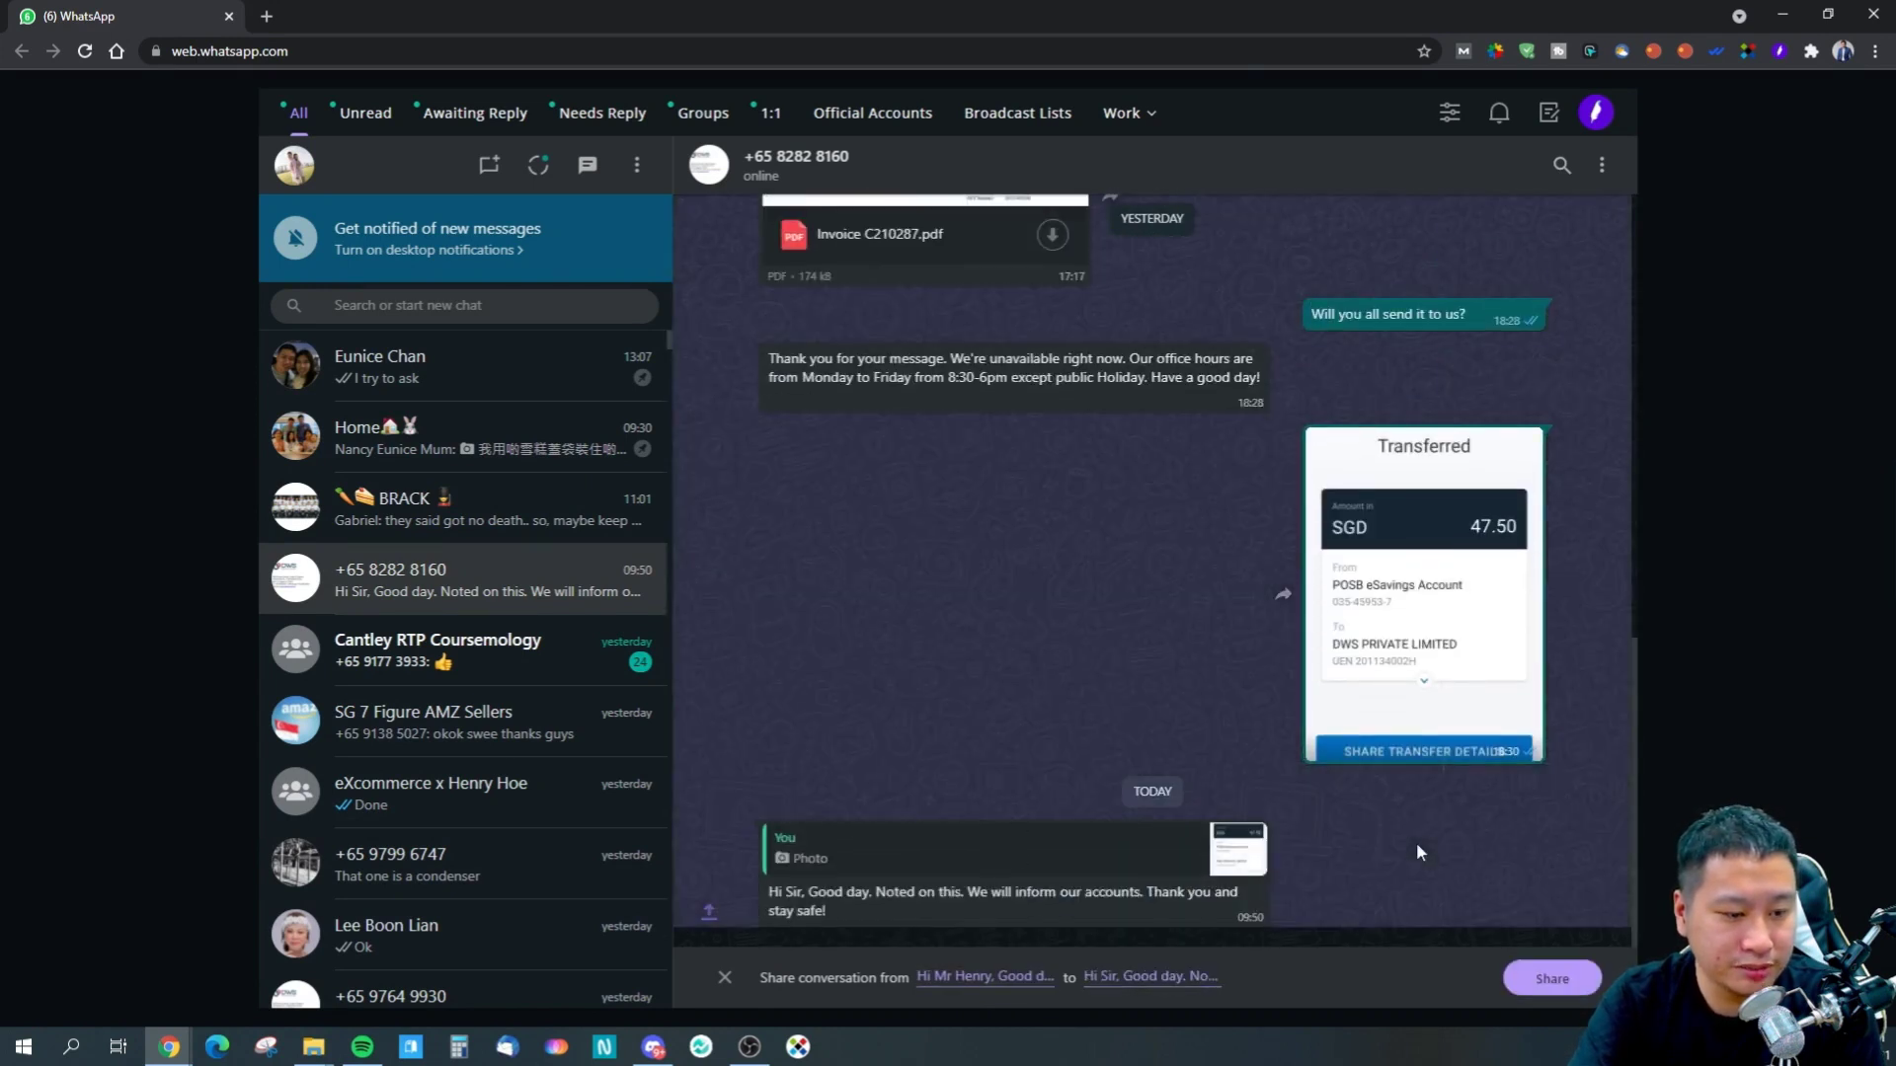
{"action": "left_click", "coordinate": [1553, 980]}
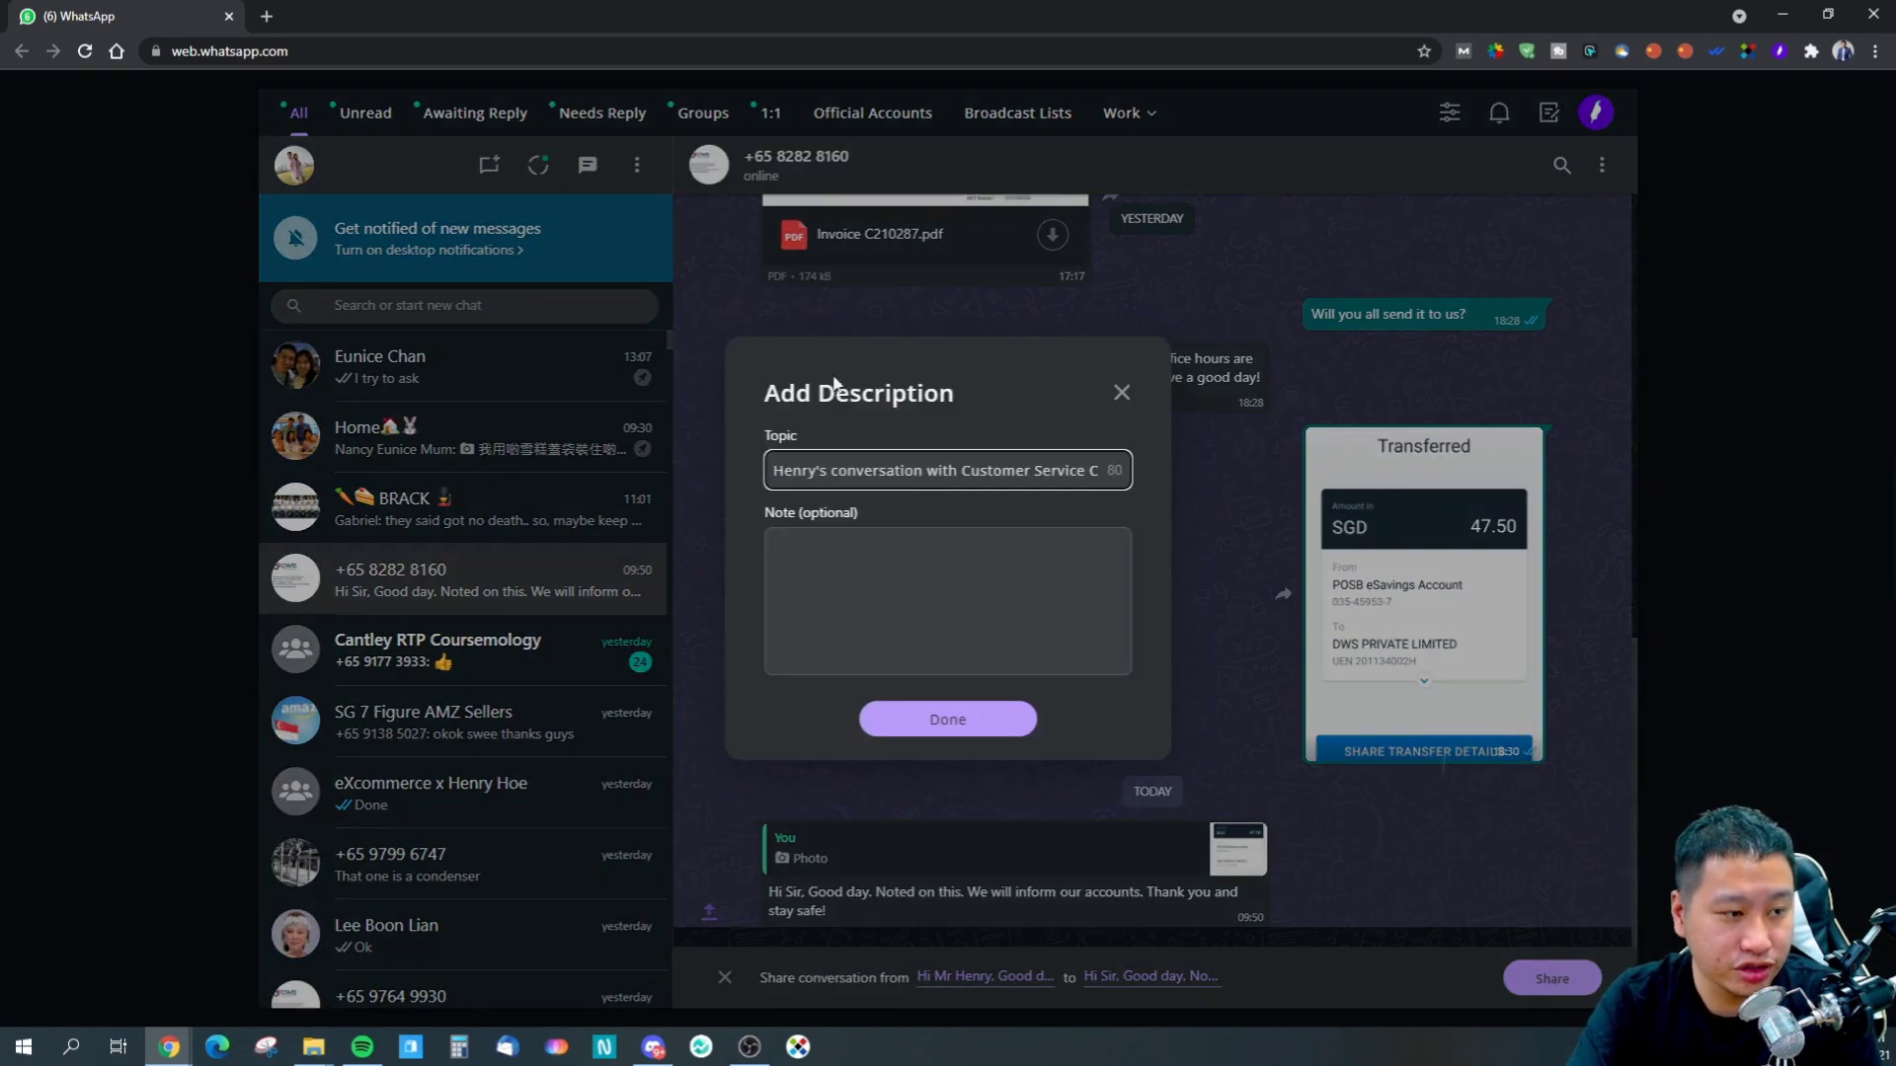
{"action": "key", "text": "ctrl+a"}
{"action": "key", "text": "ctrl+v"}
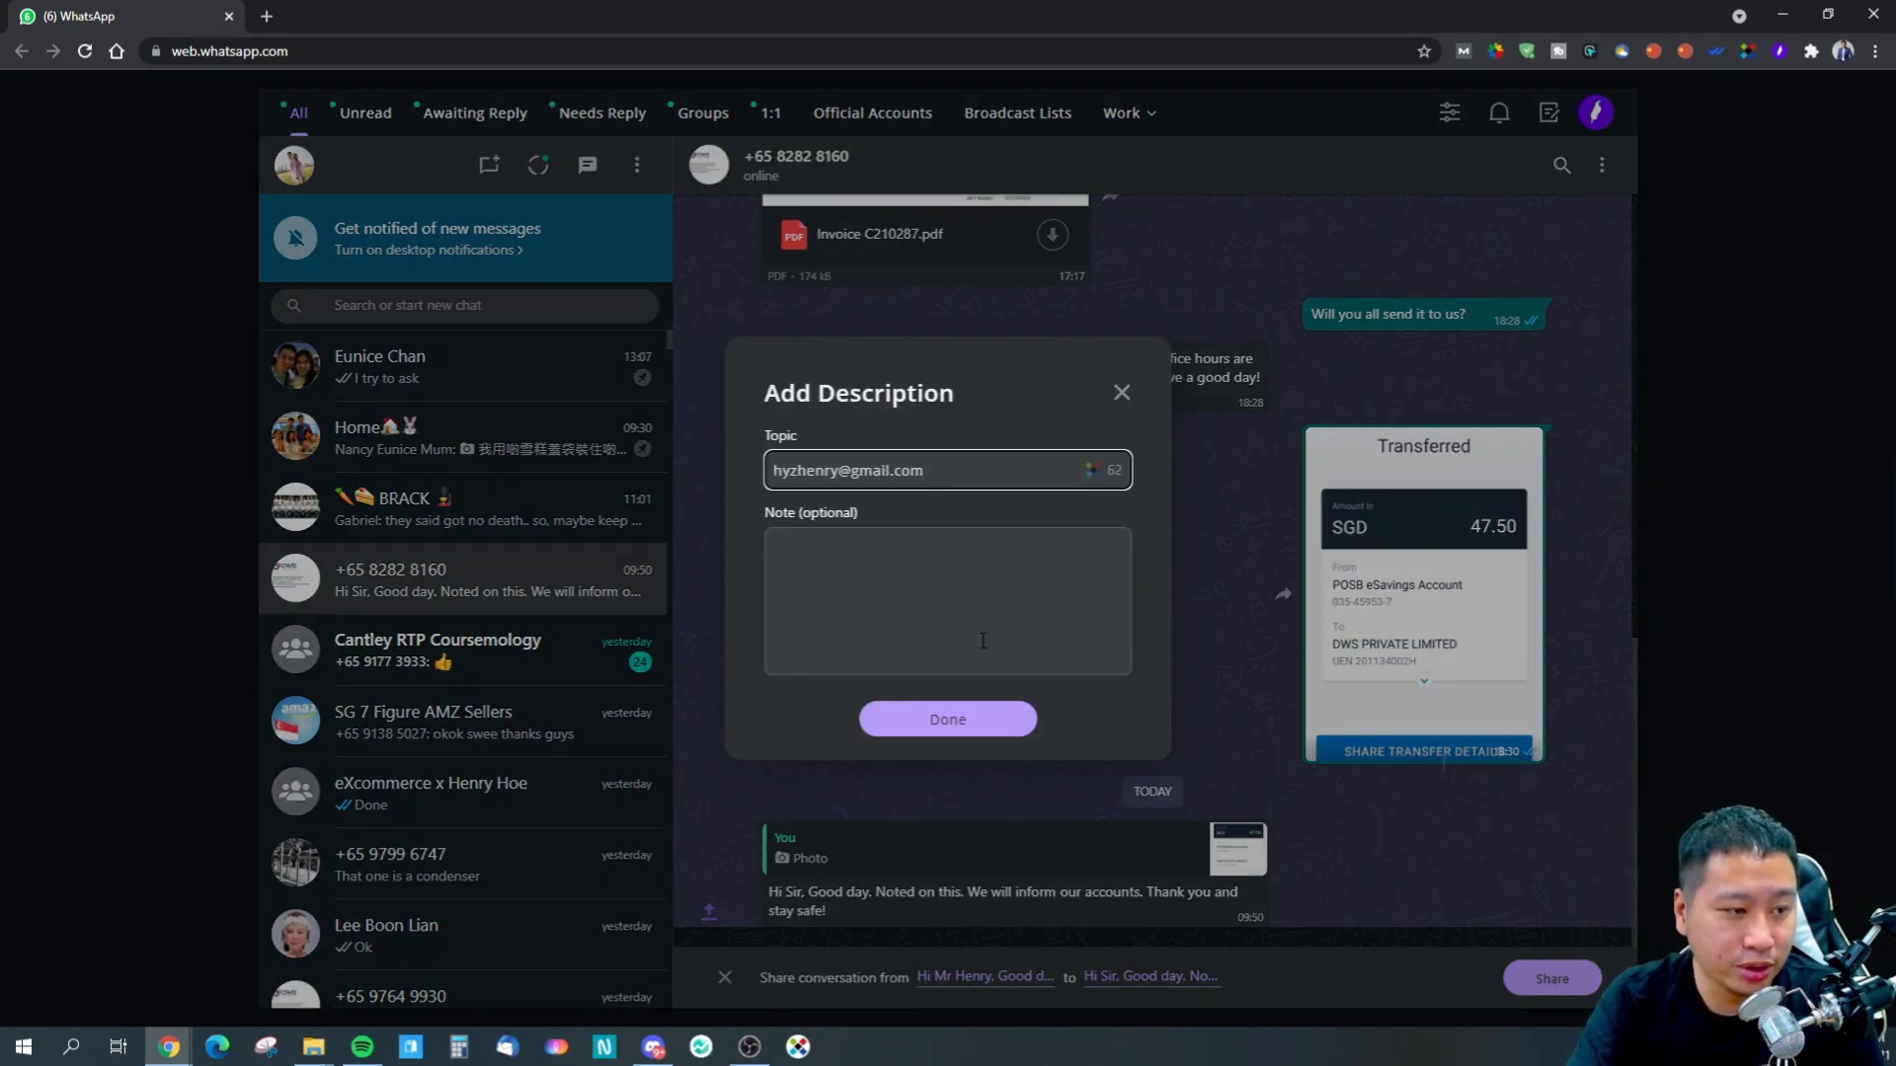
{"action": "left_click", "coordinate": [1126, 395]}
{"action": "left_click", "coordinate": [725, 977]}
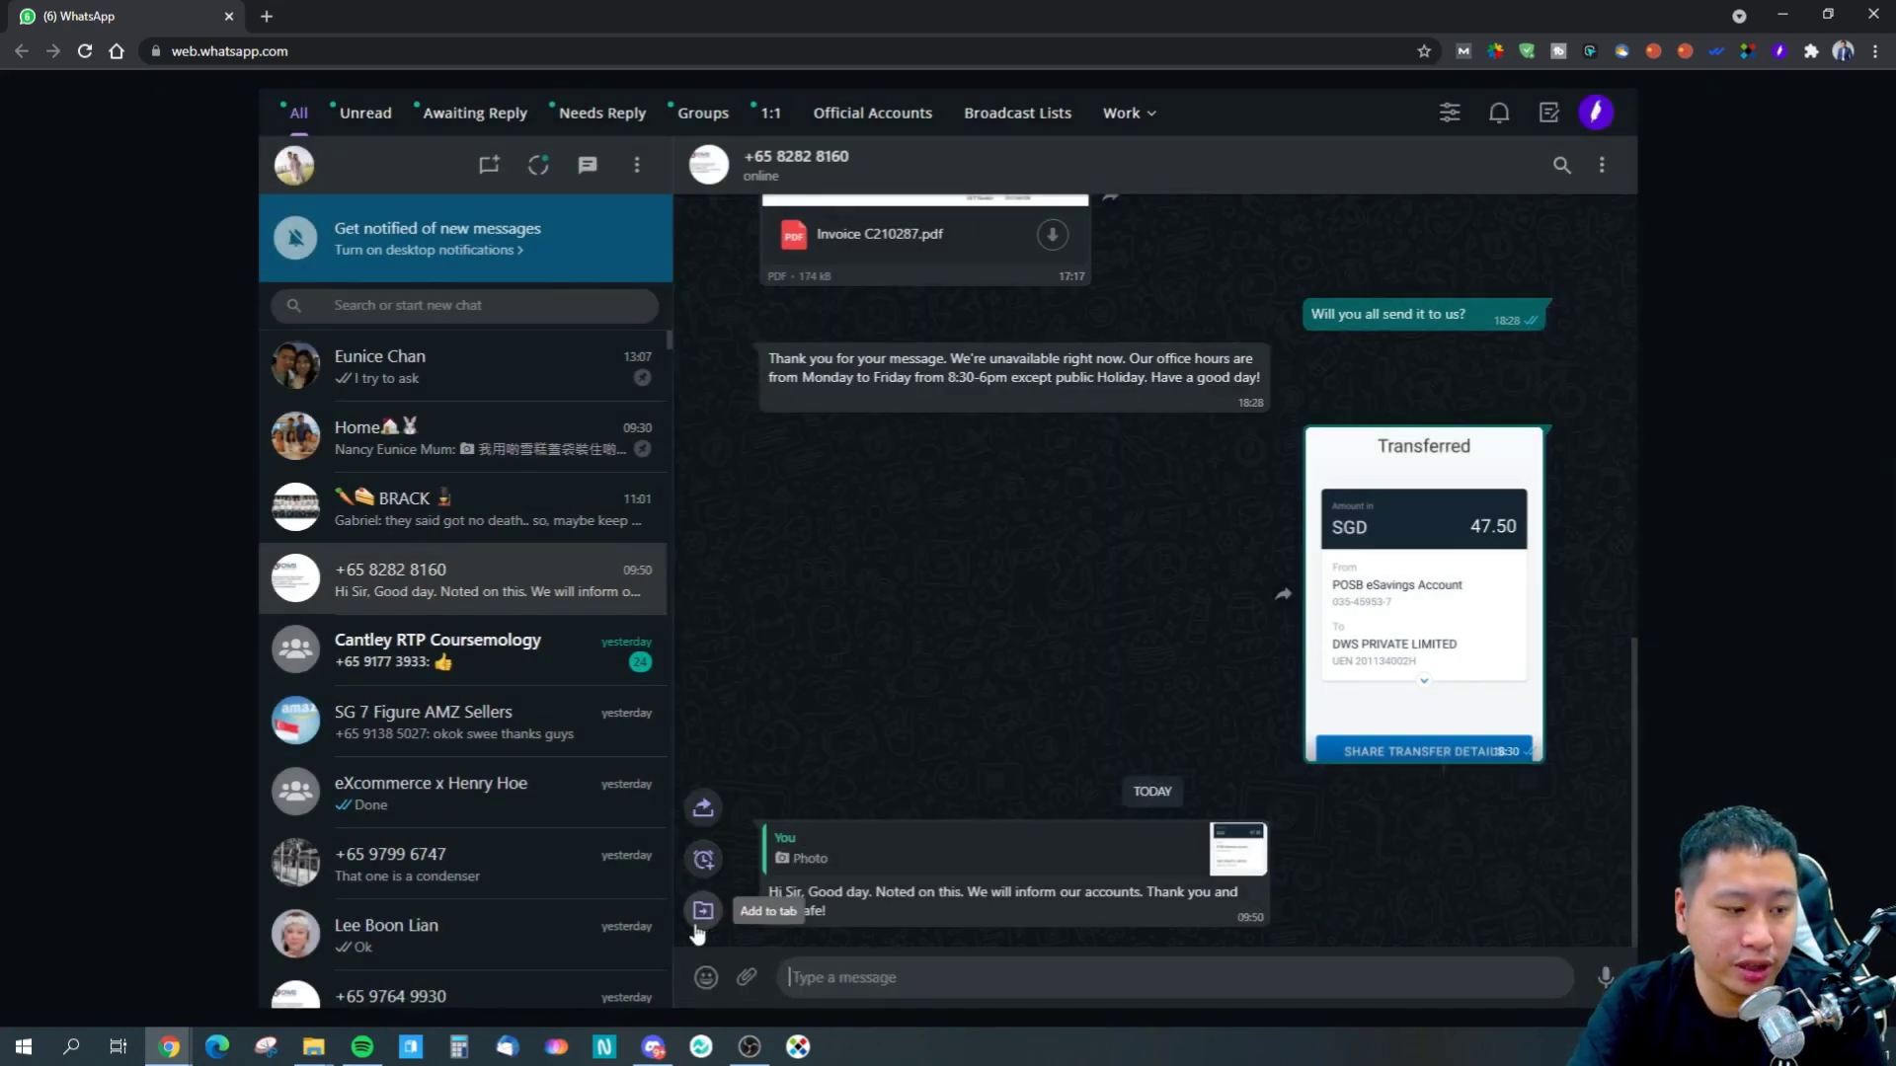
{"action": "left_click", "coordinate": [703, 861]}
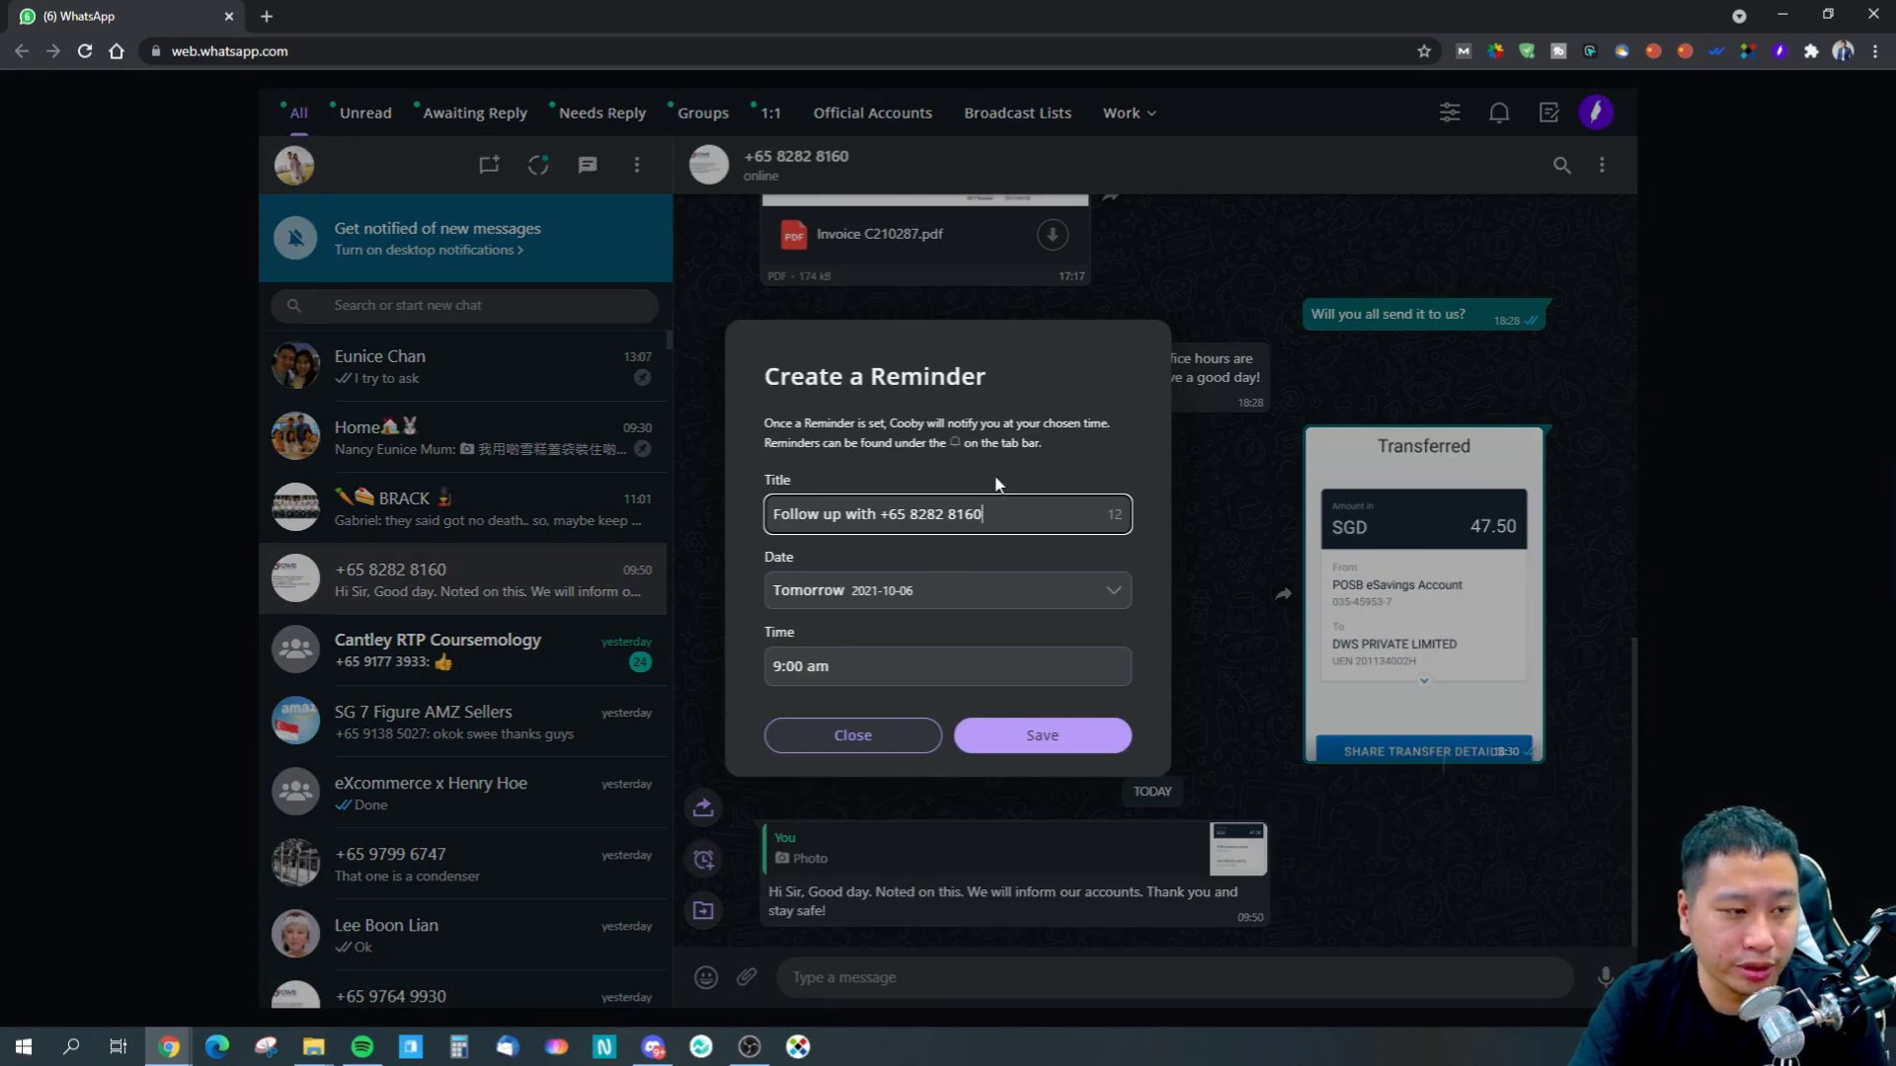
{"action": "left_click", "coordinate": [998, 594]}
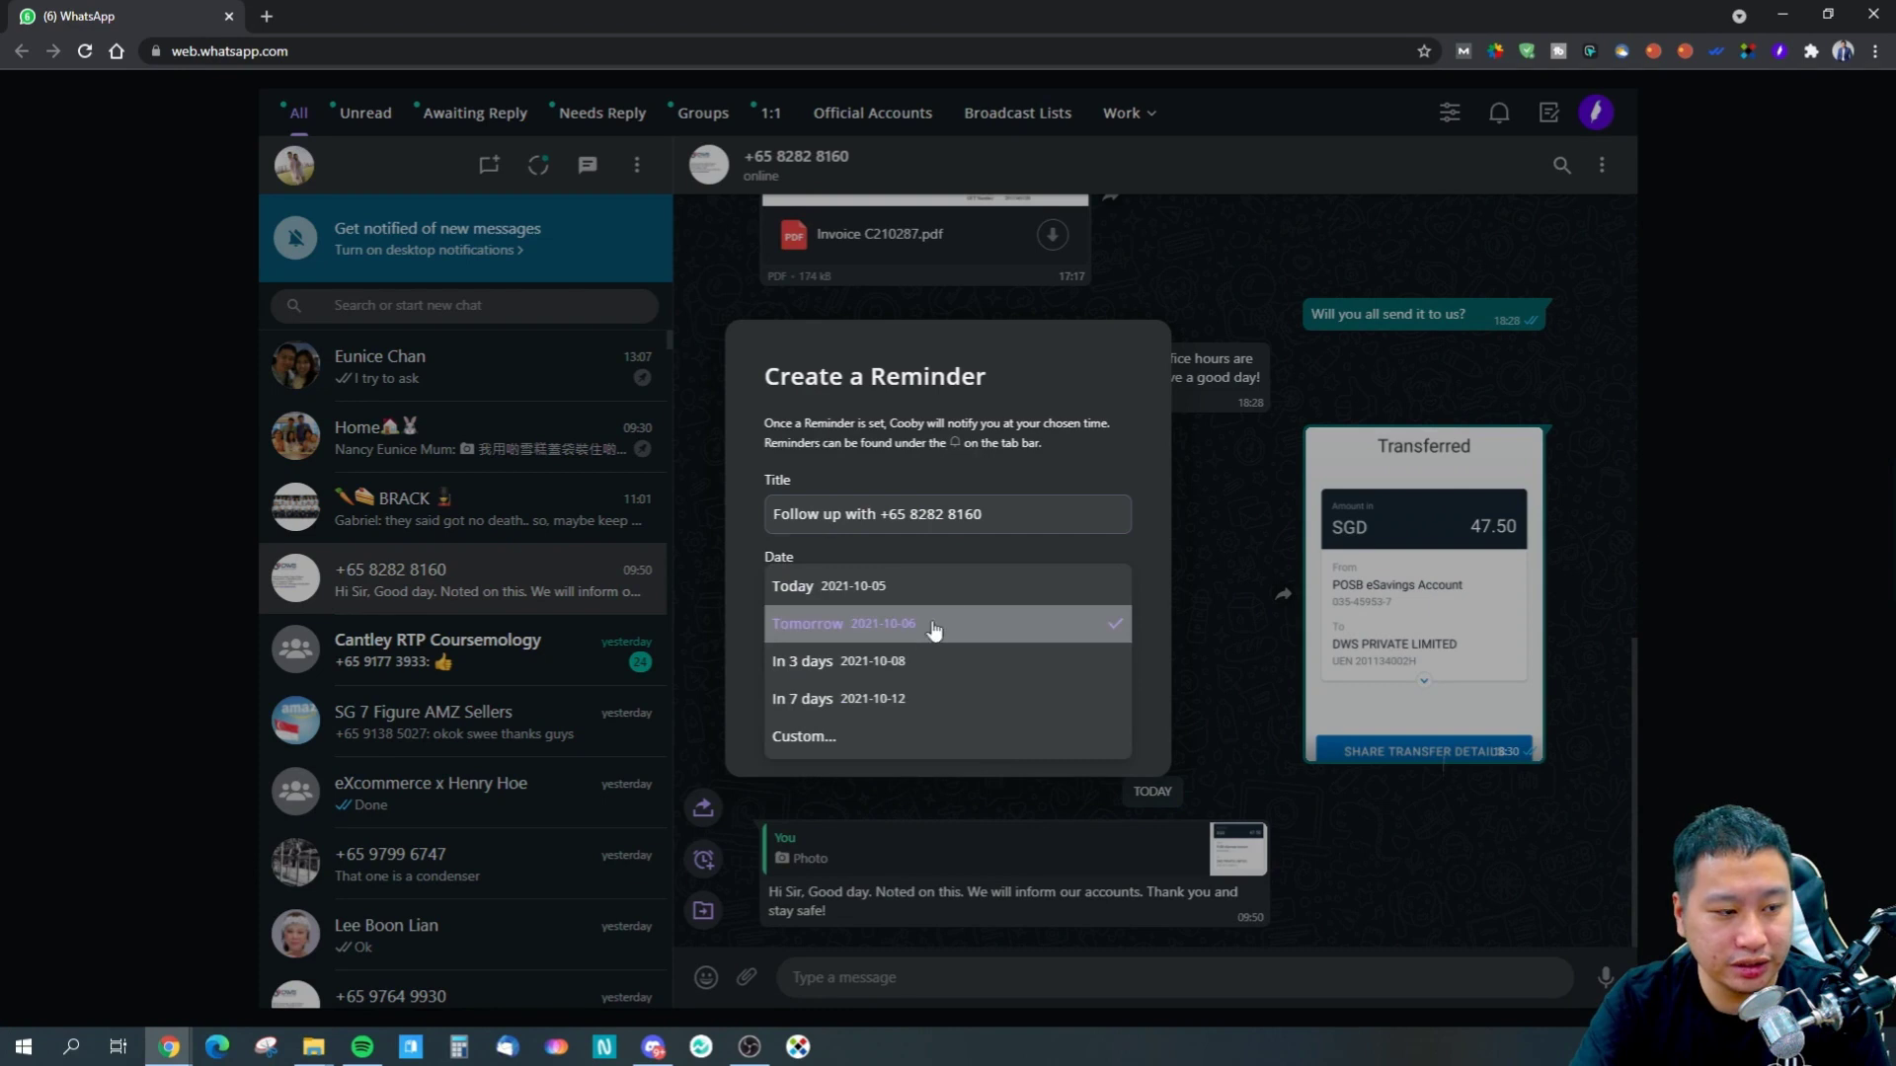
{"action": "left_click", "coordinate": [923, 624]}
{"action": "left_click", "coordinate": [982, 590]}
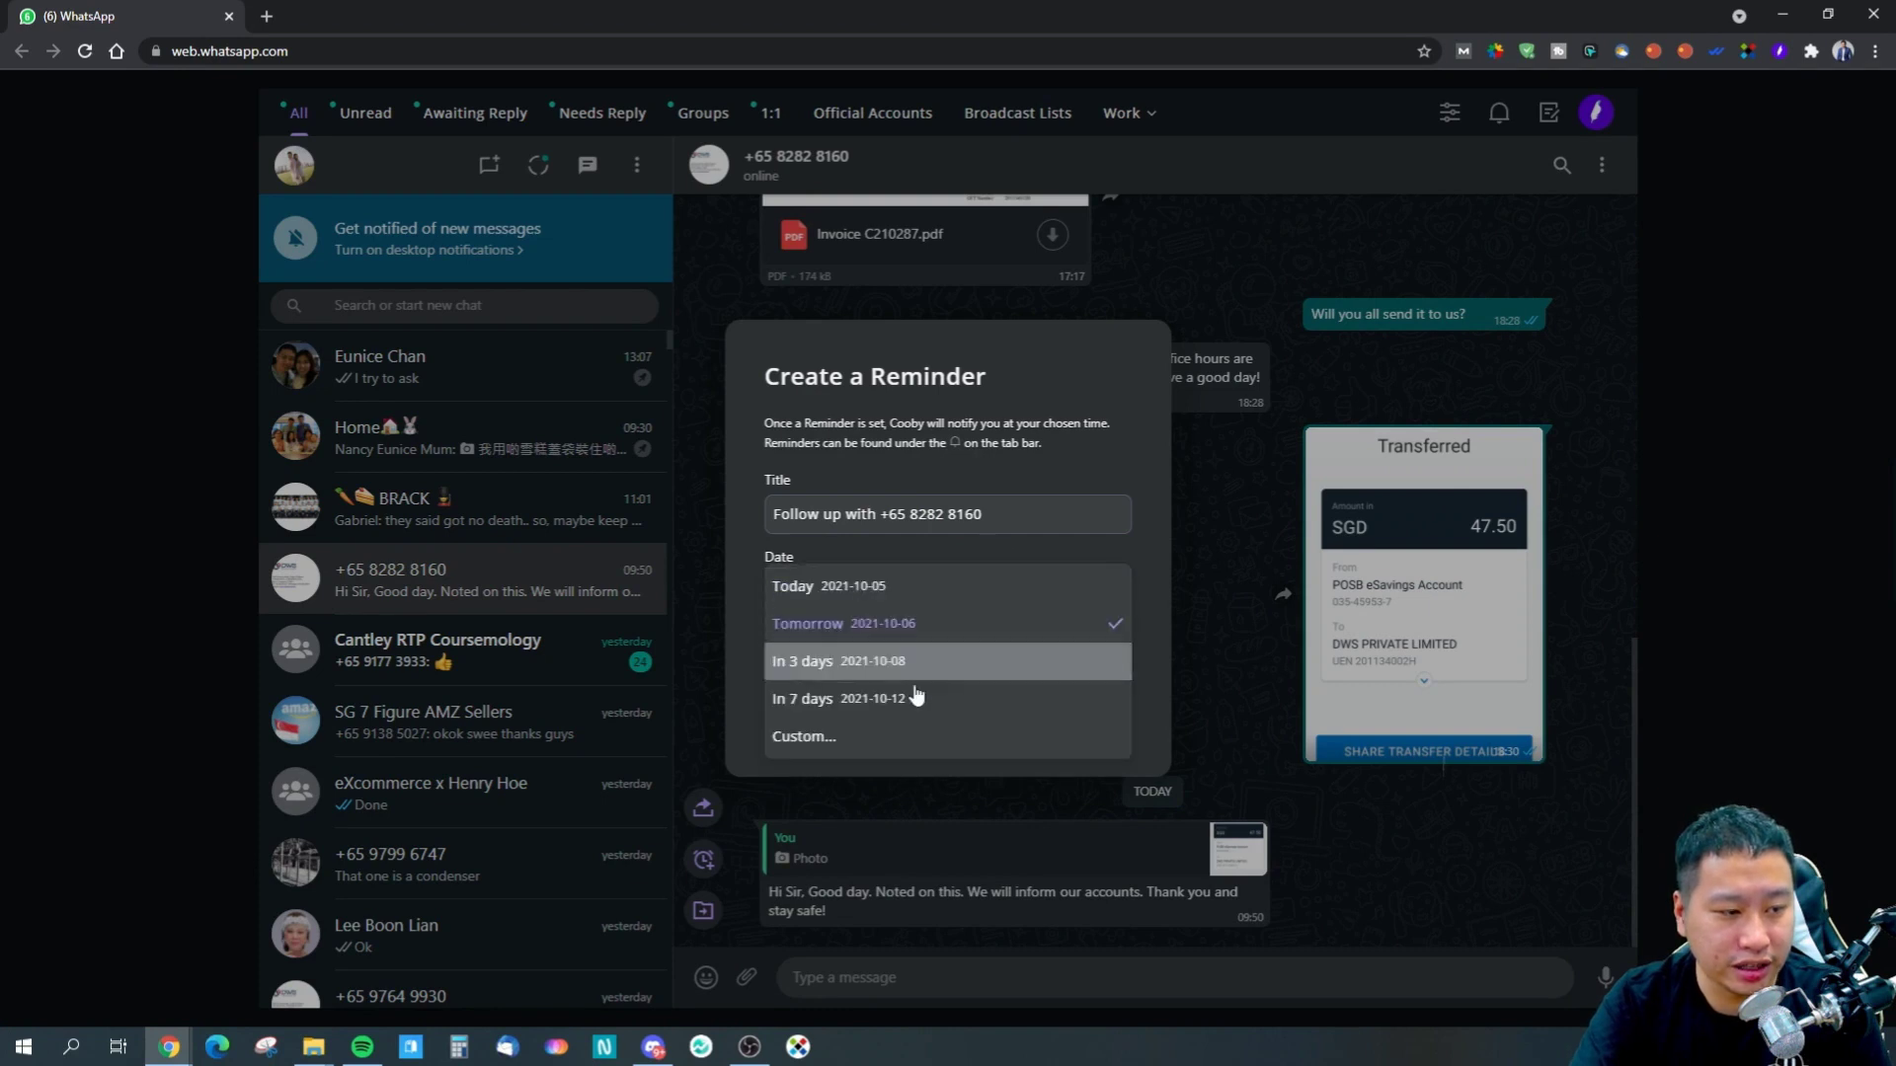
{"action": "left_click", "coordinate": [875, 741]}
{"action": "left_click", "coordinate": [914, 524]}
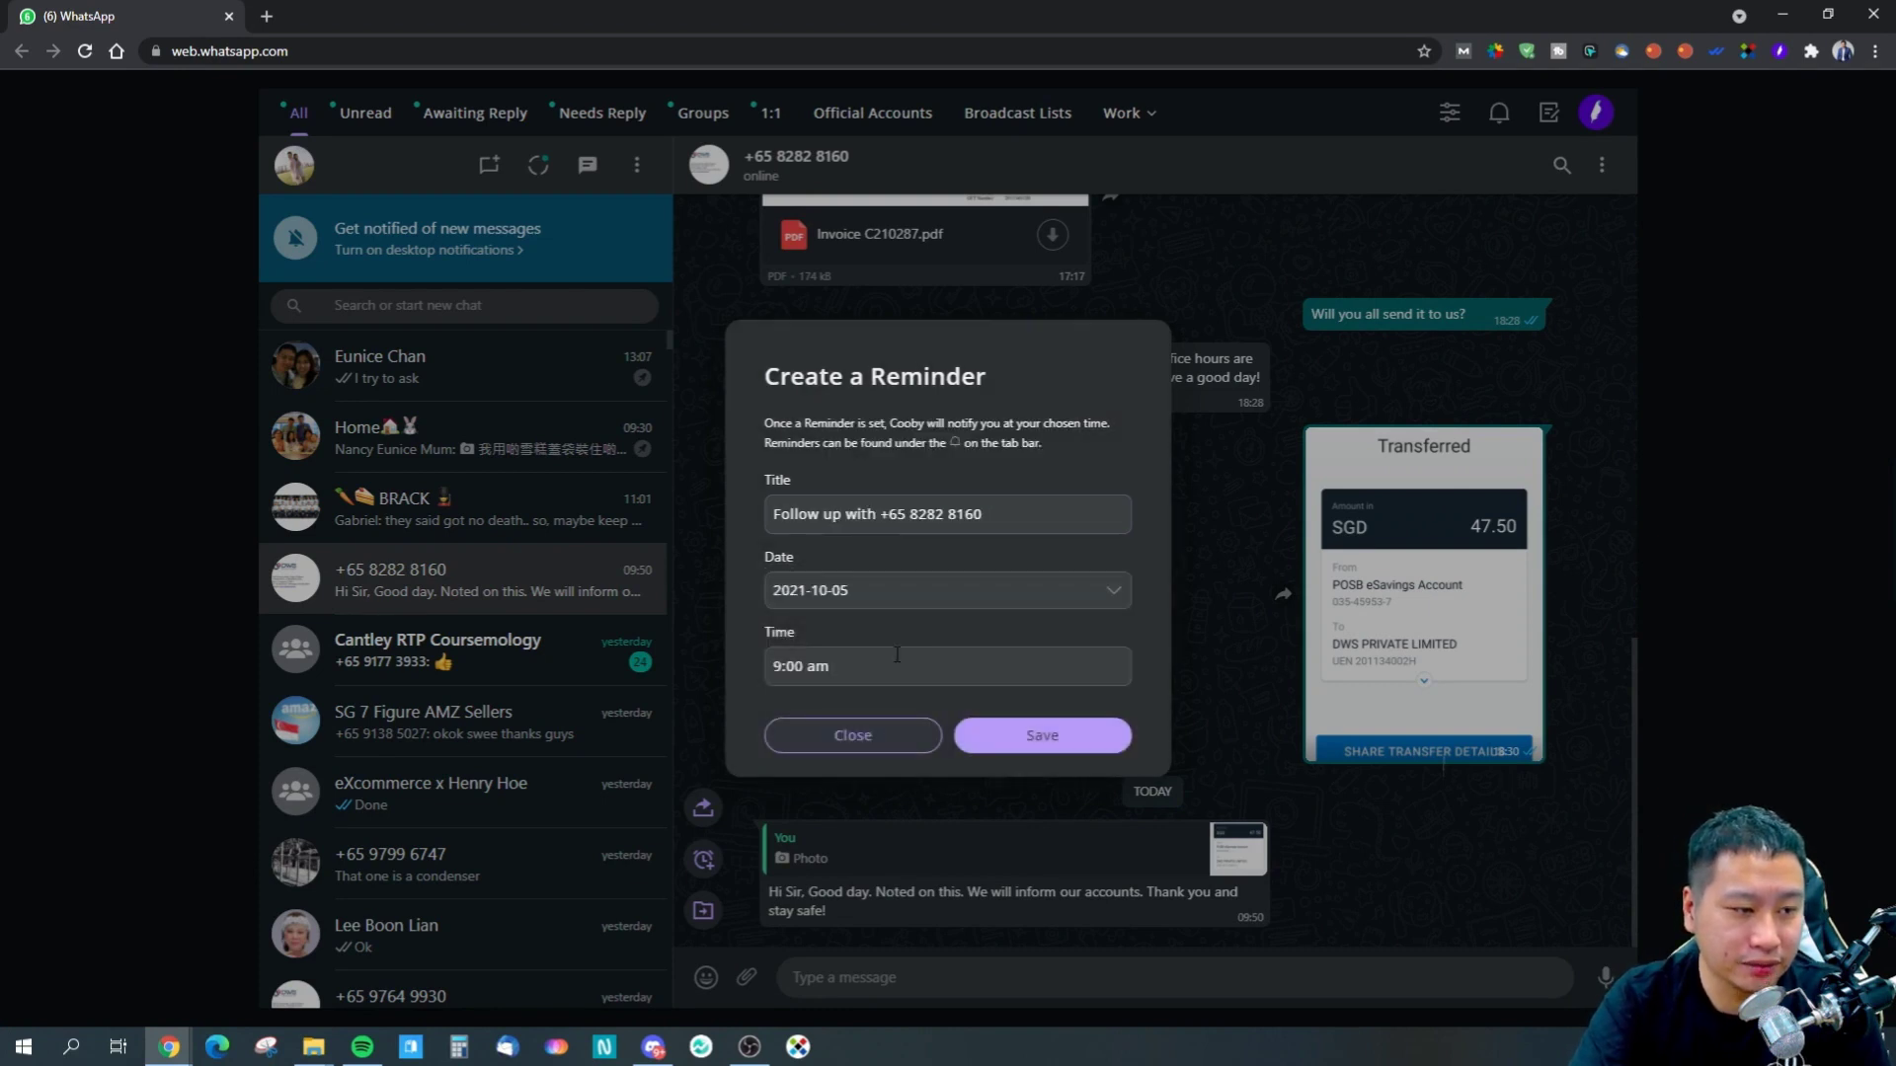
{"action": "left_click", "coordinate": [900, 591]}
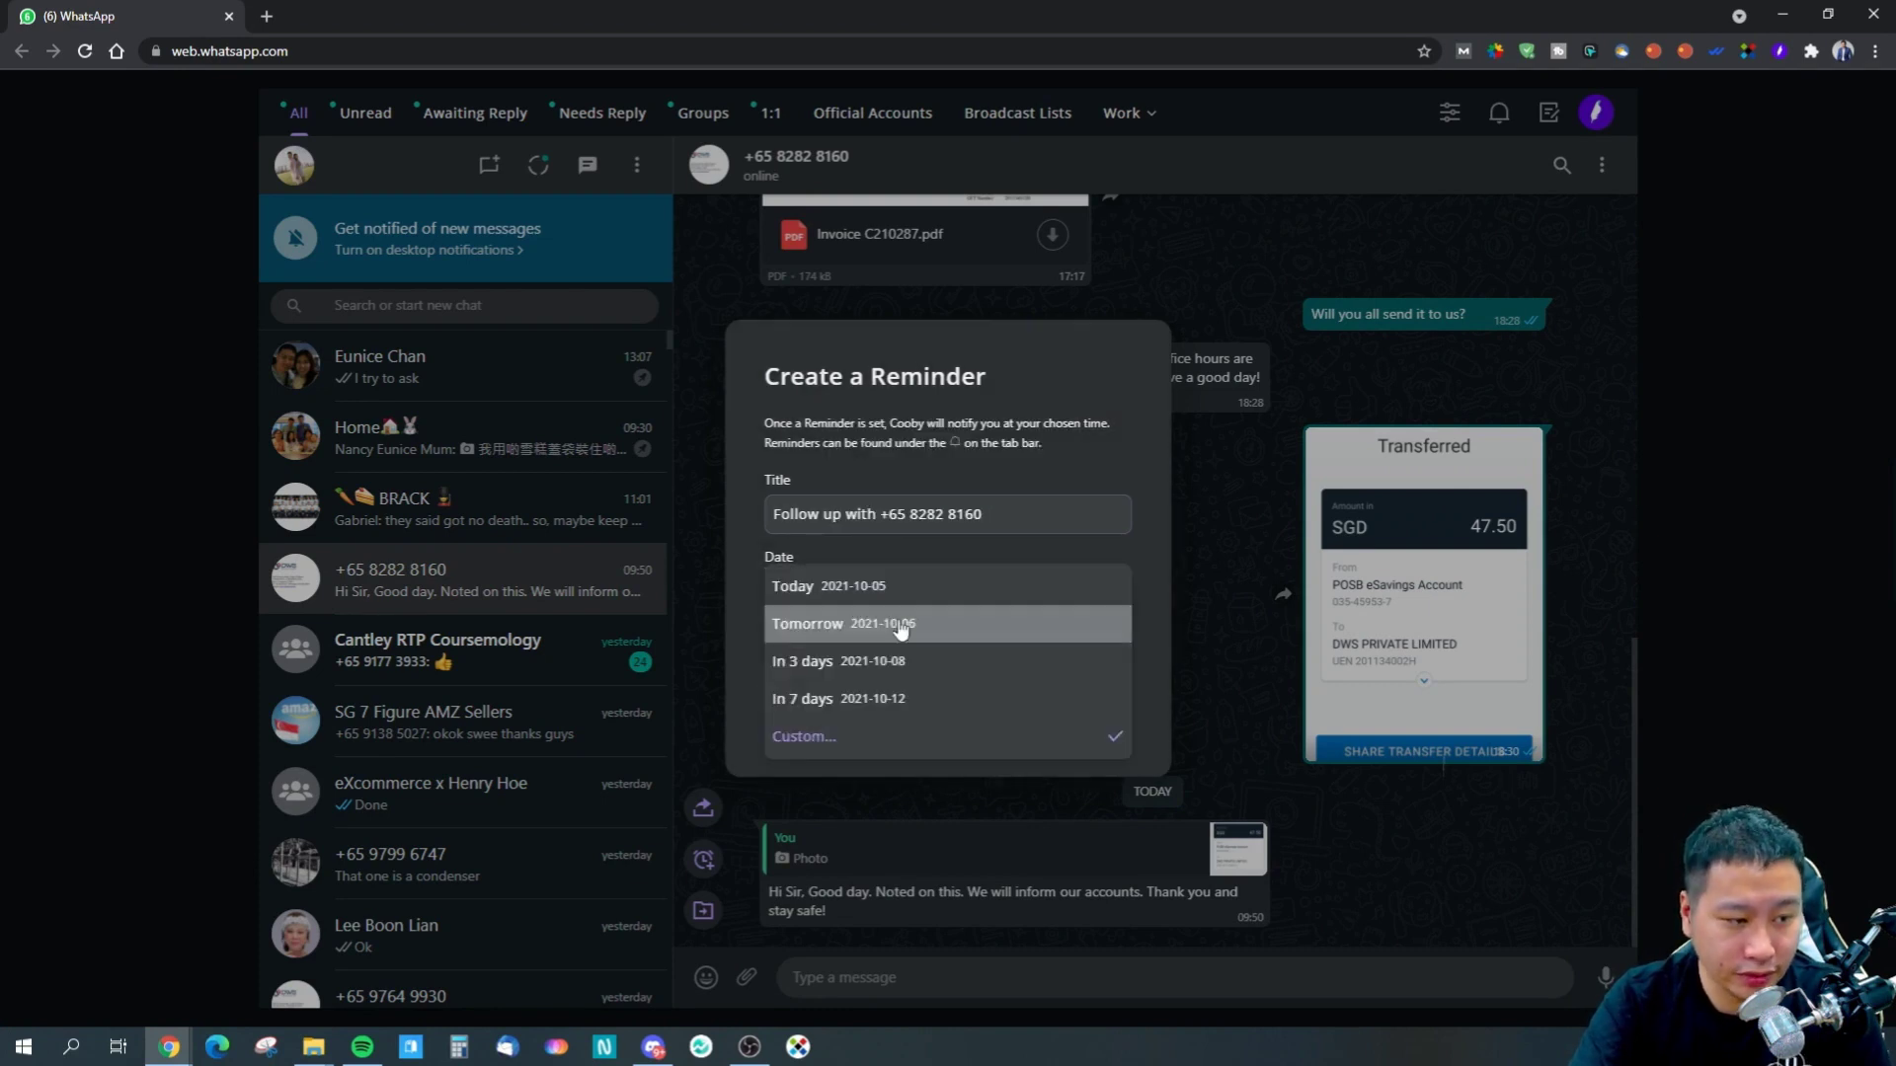
{"action": "left_click", "coordinate": [755, 454]}
{"action": "left_click", "coordinate": [853, 736]}
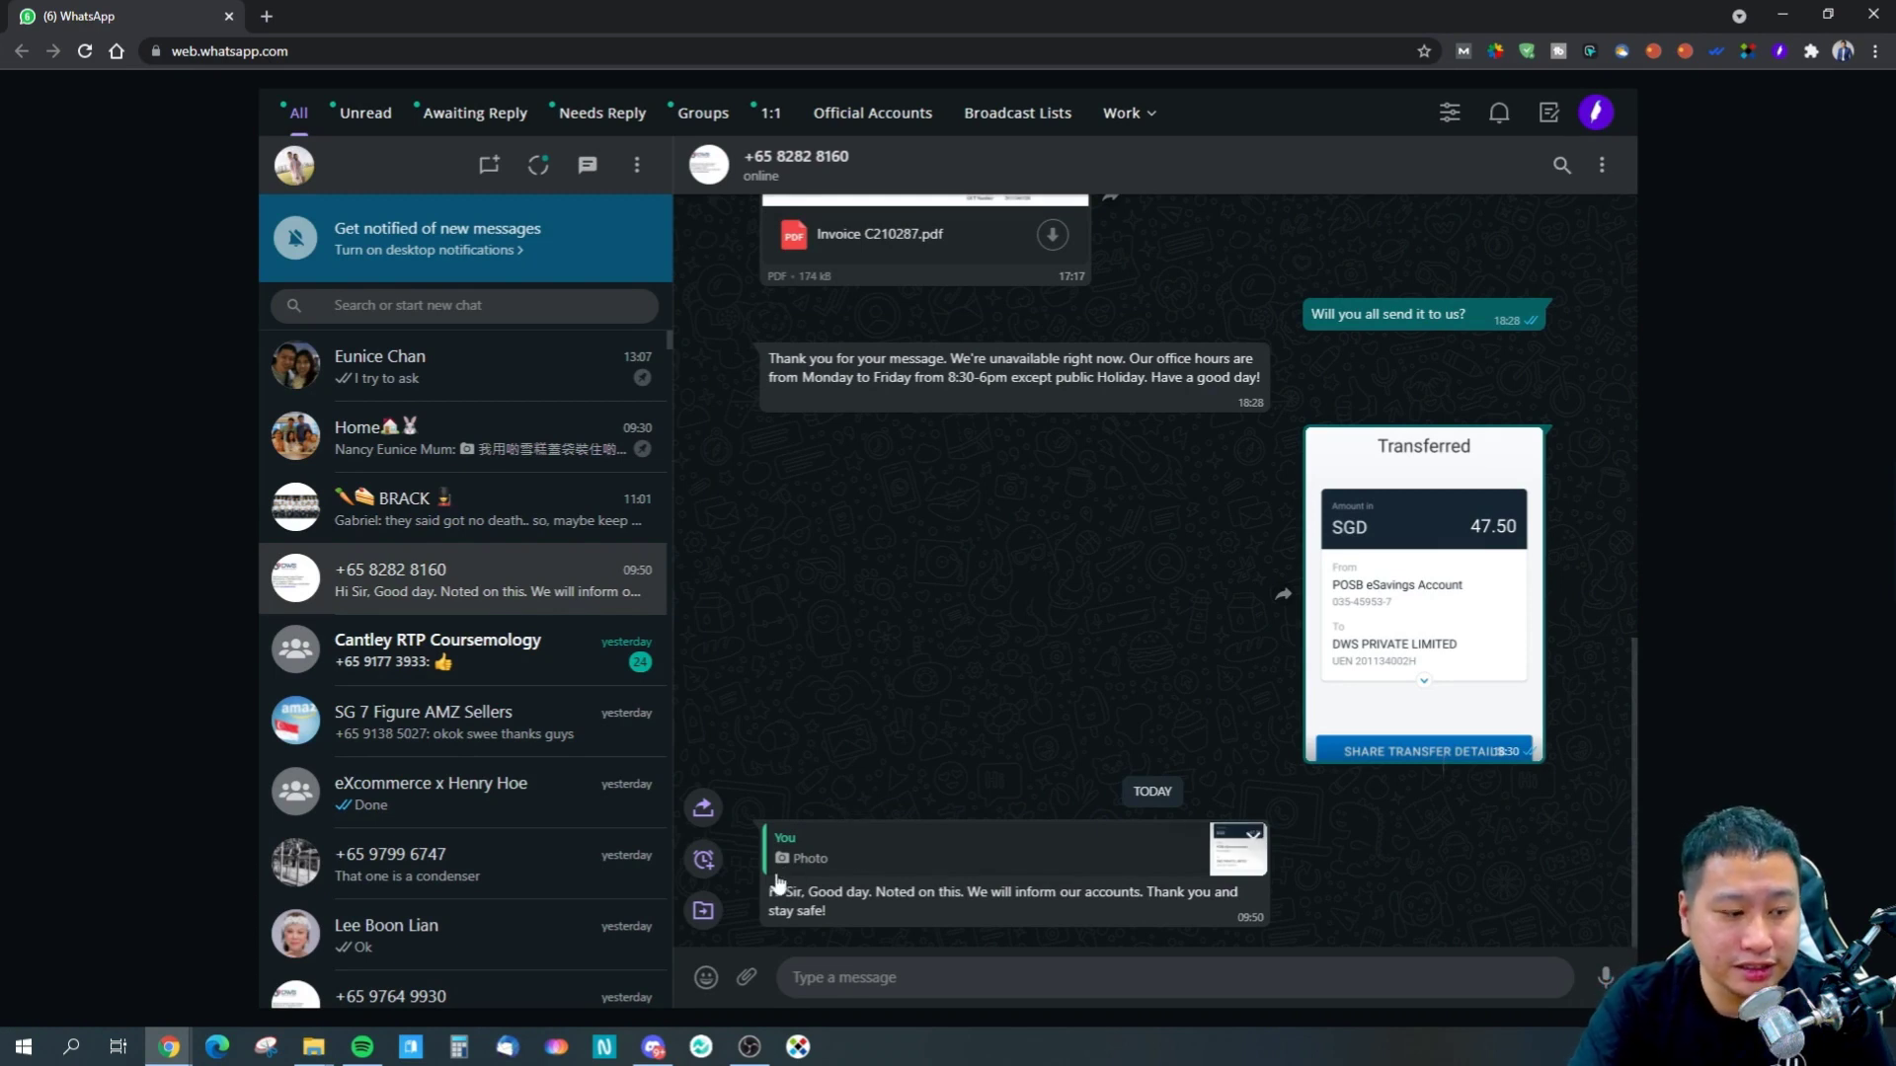
Cancel adding the current chat to a custom tab and switch to the Work tab
{"action": "left_click", "coordinate": [704, 924]}
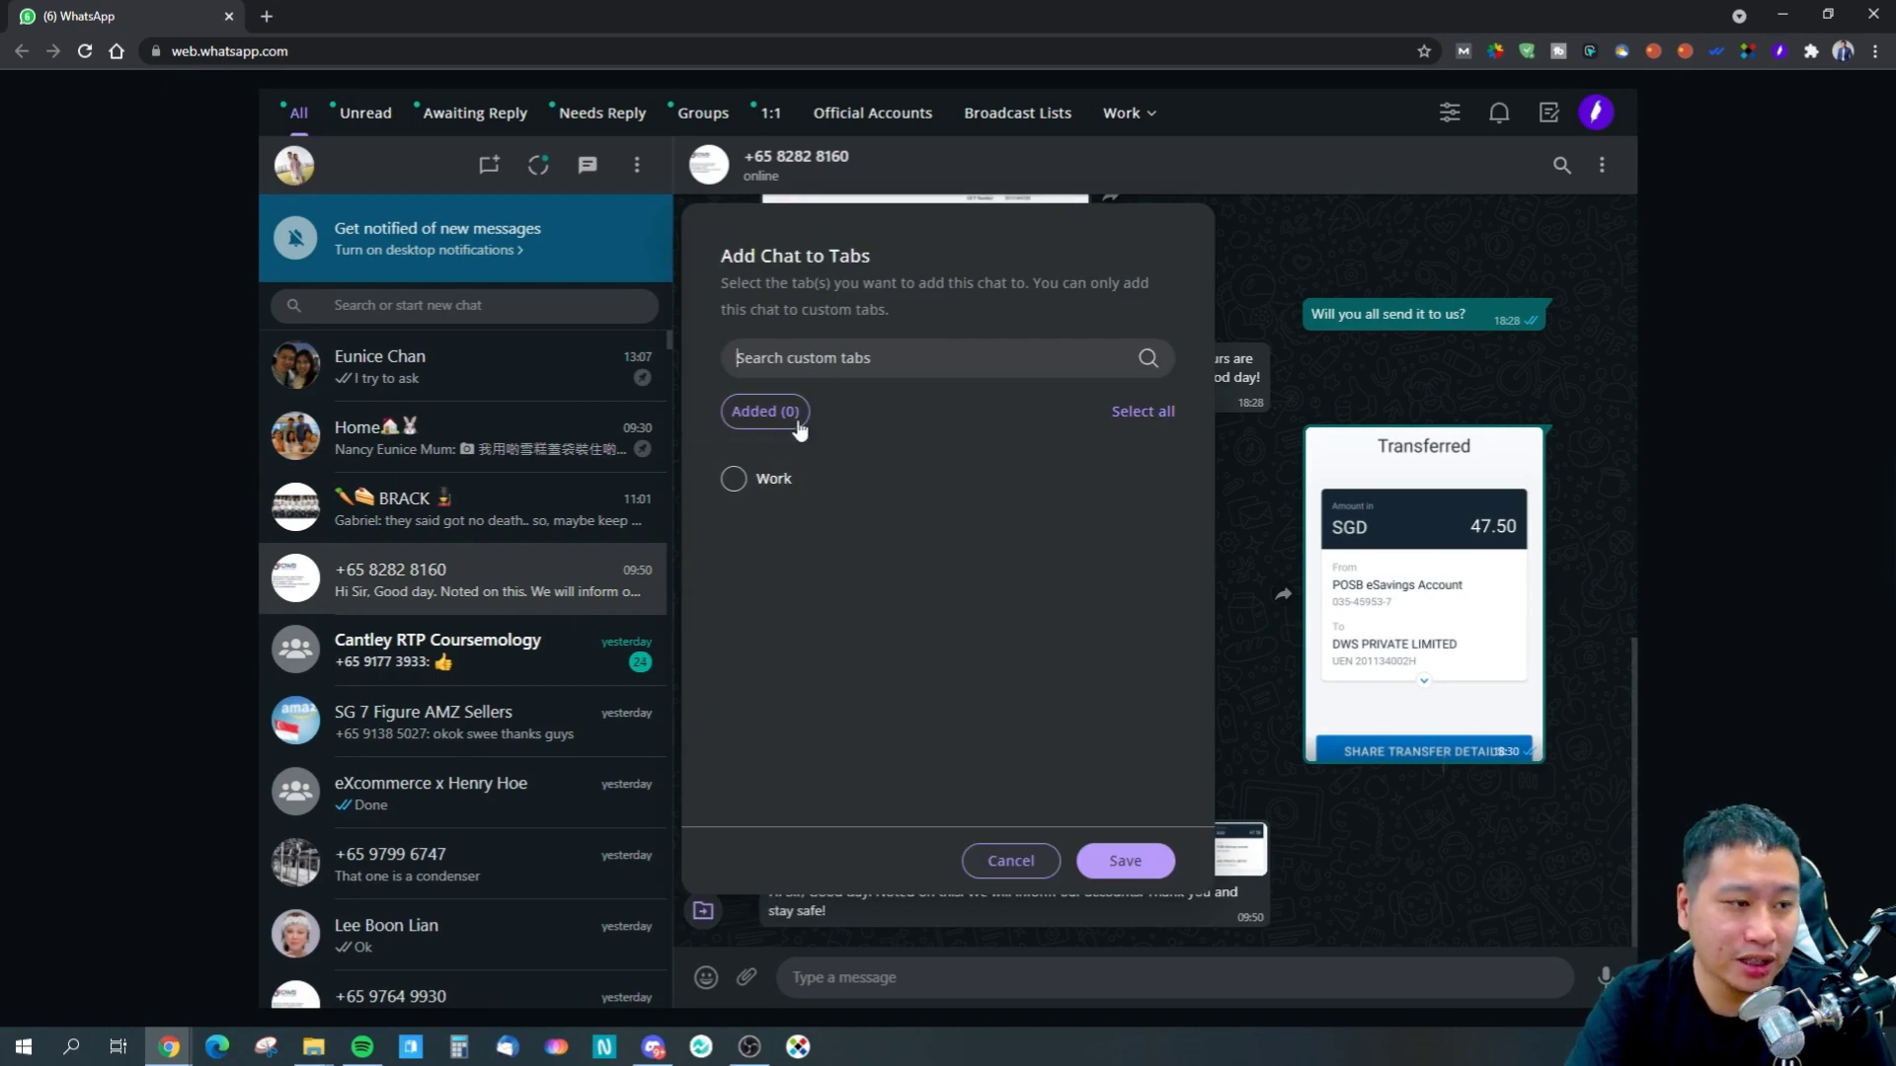
{"action": "left_click", "coordinate": [1003, 855]}
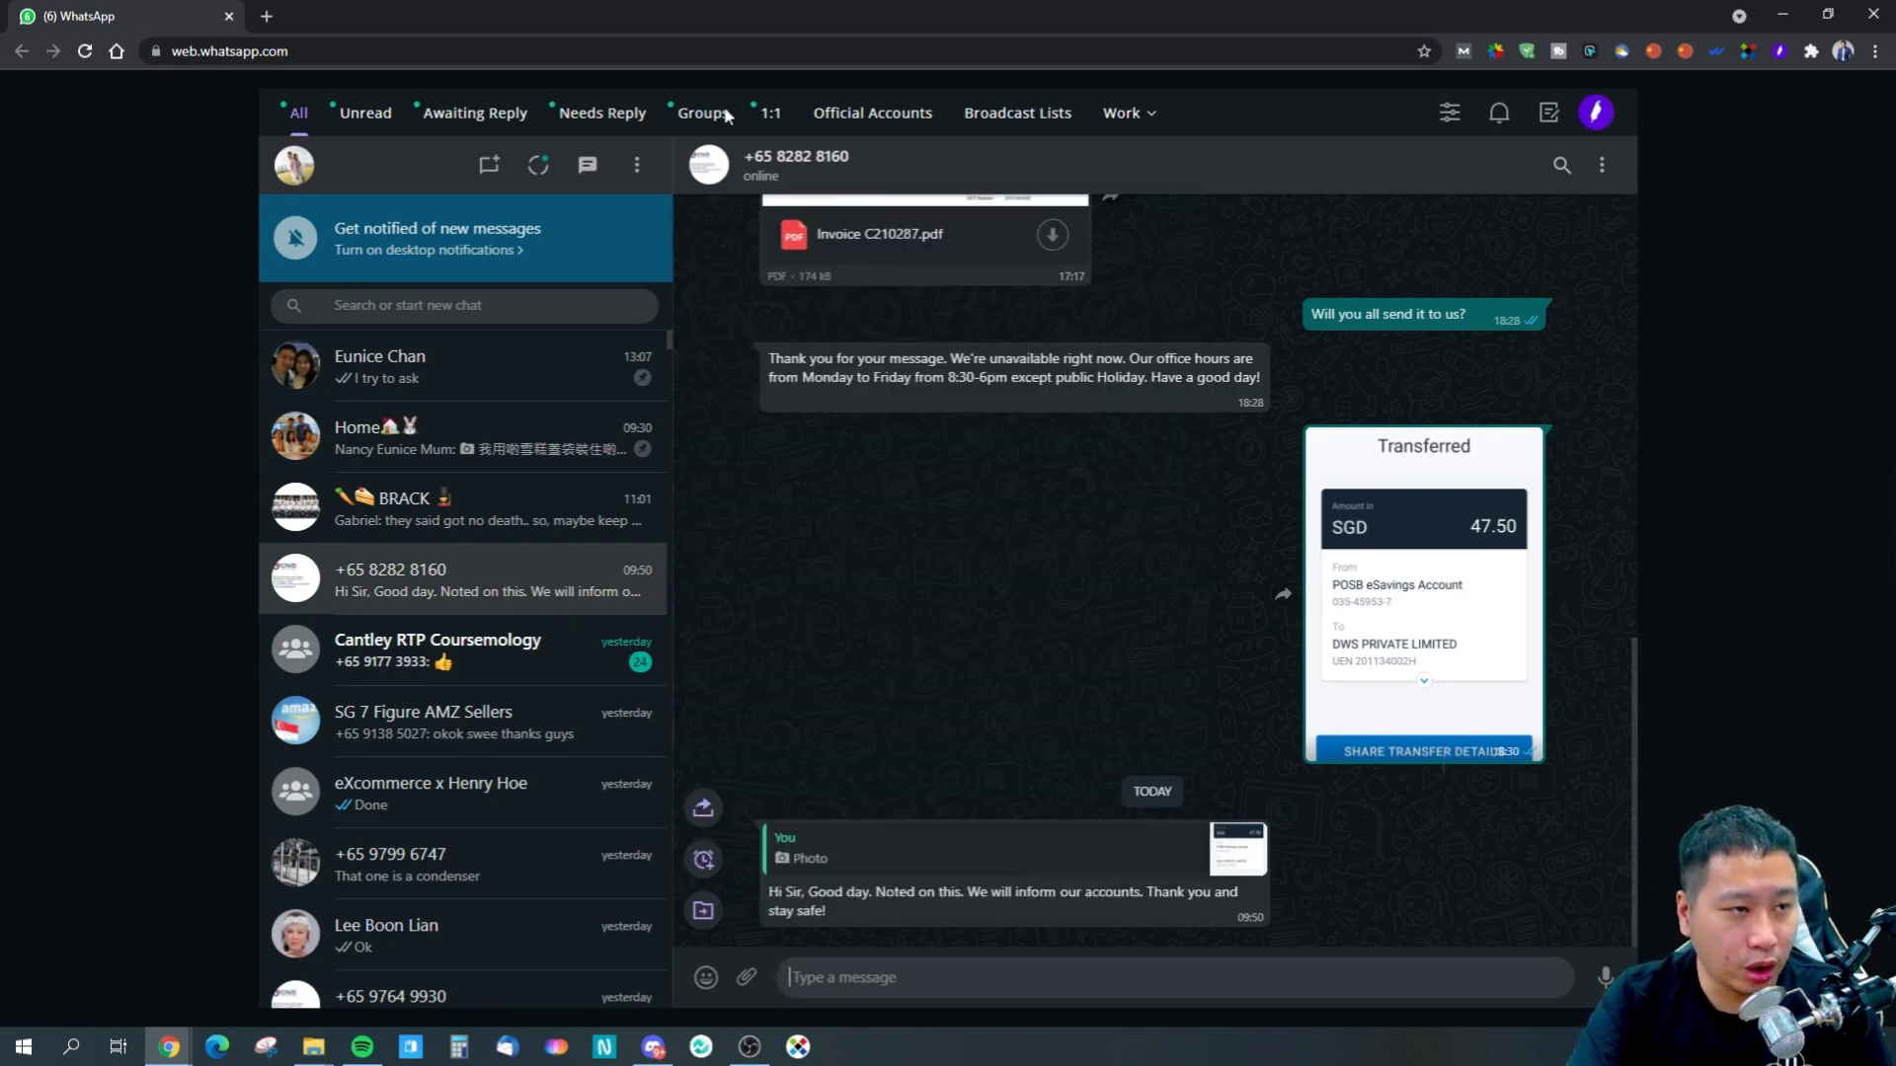
{"action": "left_click", "coordinate": [1125, 113]}
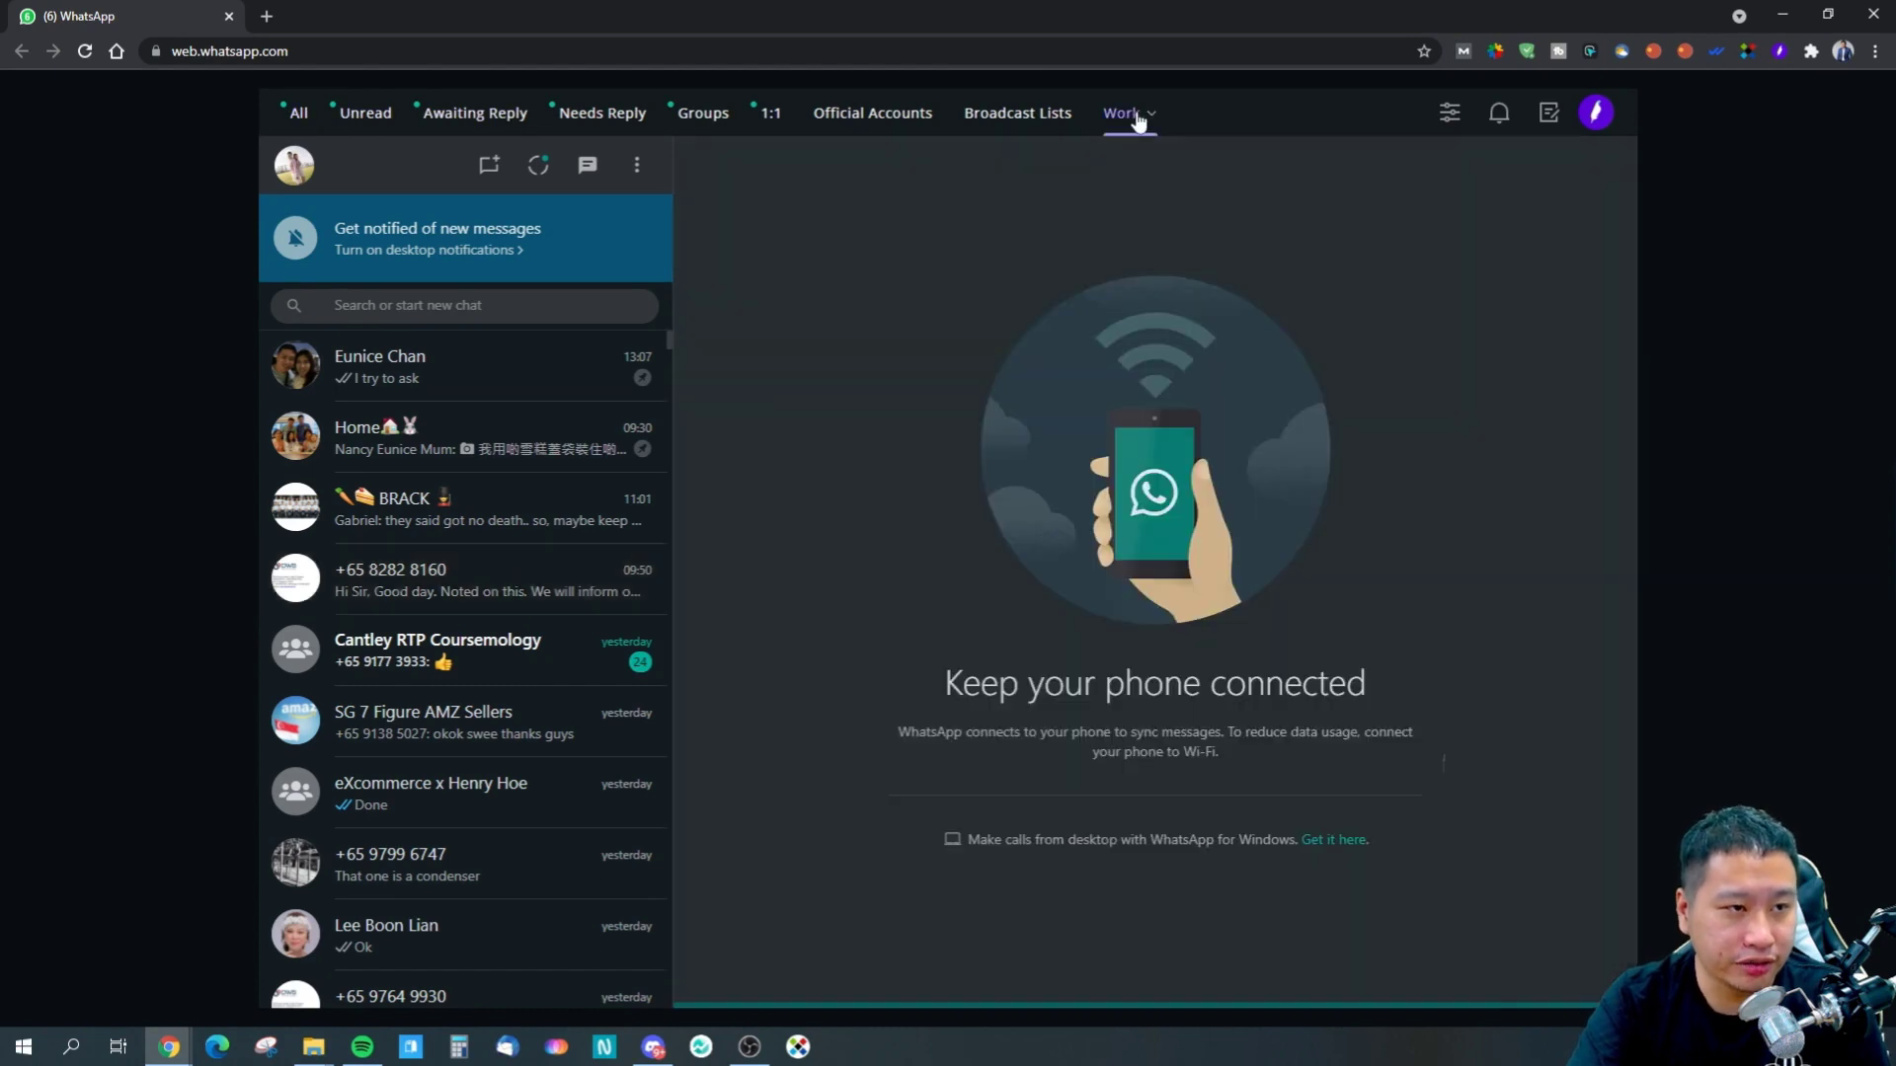
Add then delete an Untitled tab, move the Official Accounts tab, and save the layout
{"action": "left_click", "coordinate": [1452, 119]}
{"action": "left_click", "coordinate": [1570, 115]}
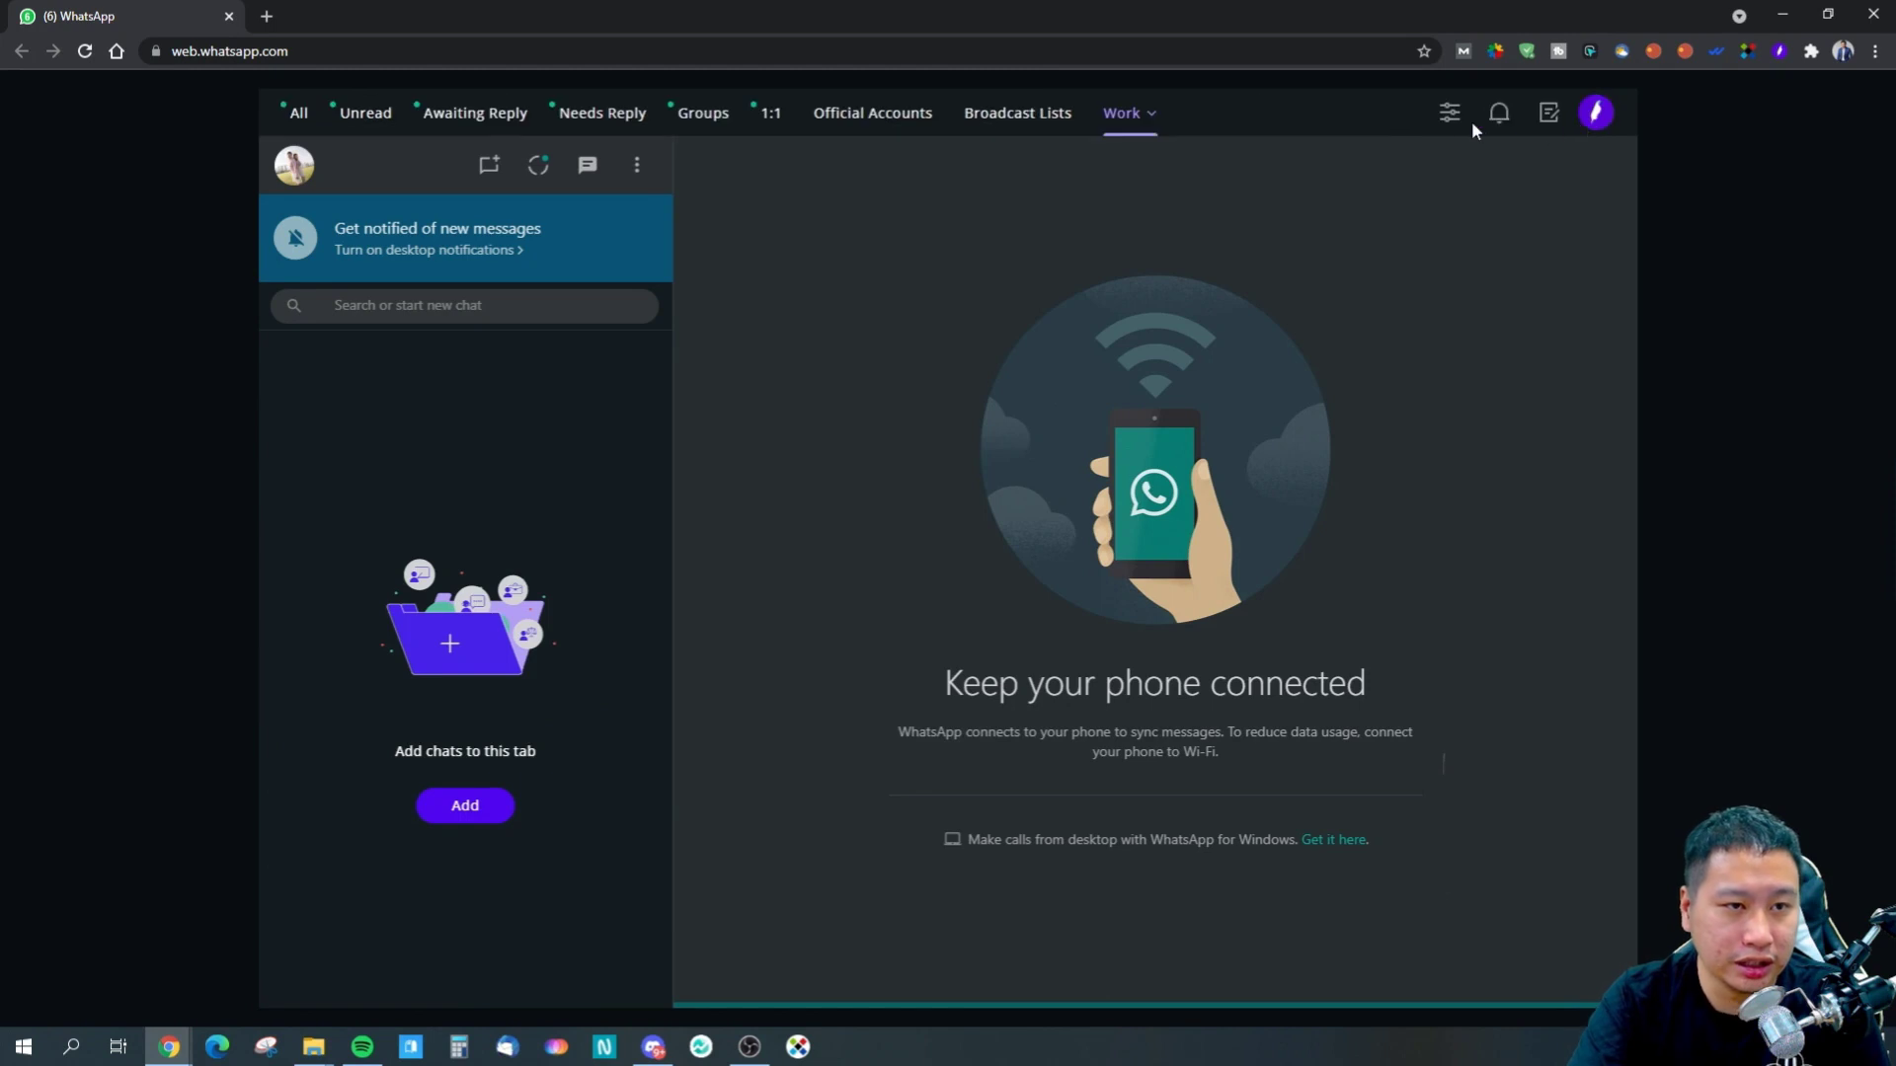
{"action": "left_click", "coordinate": [1453, 118]}
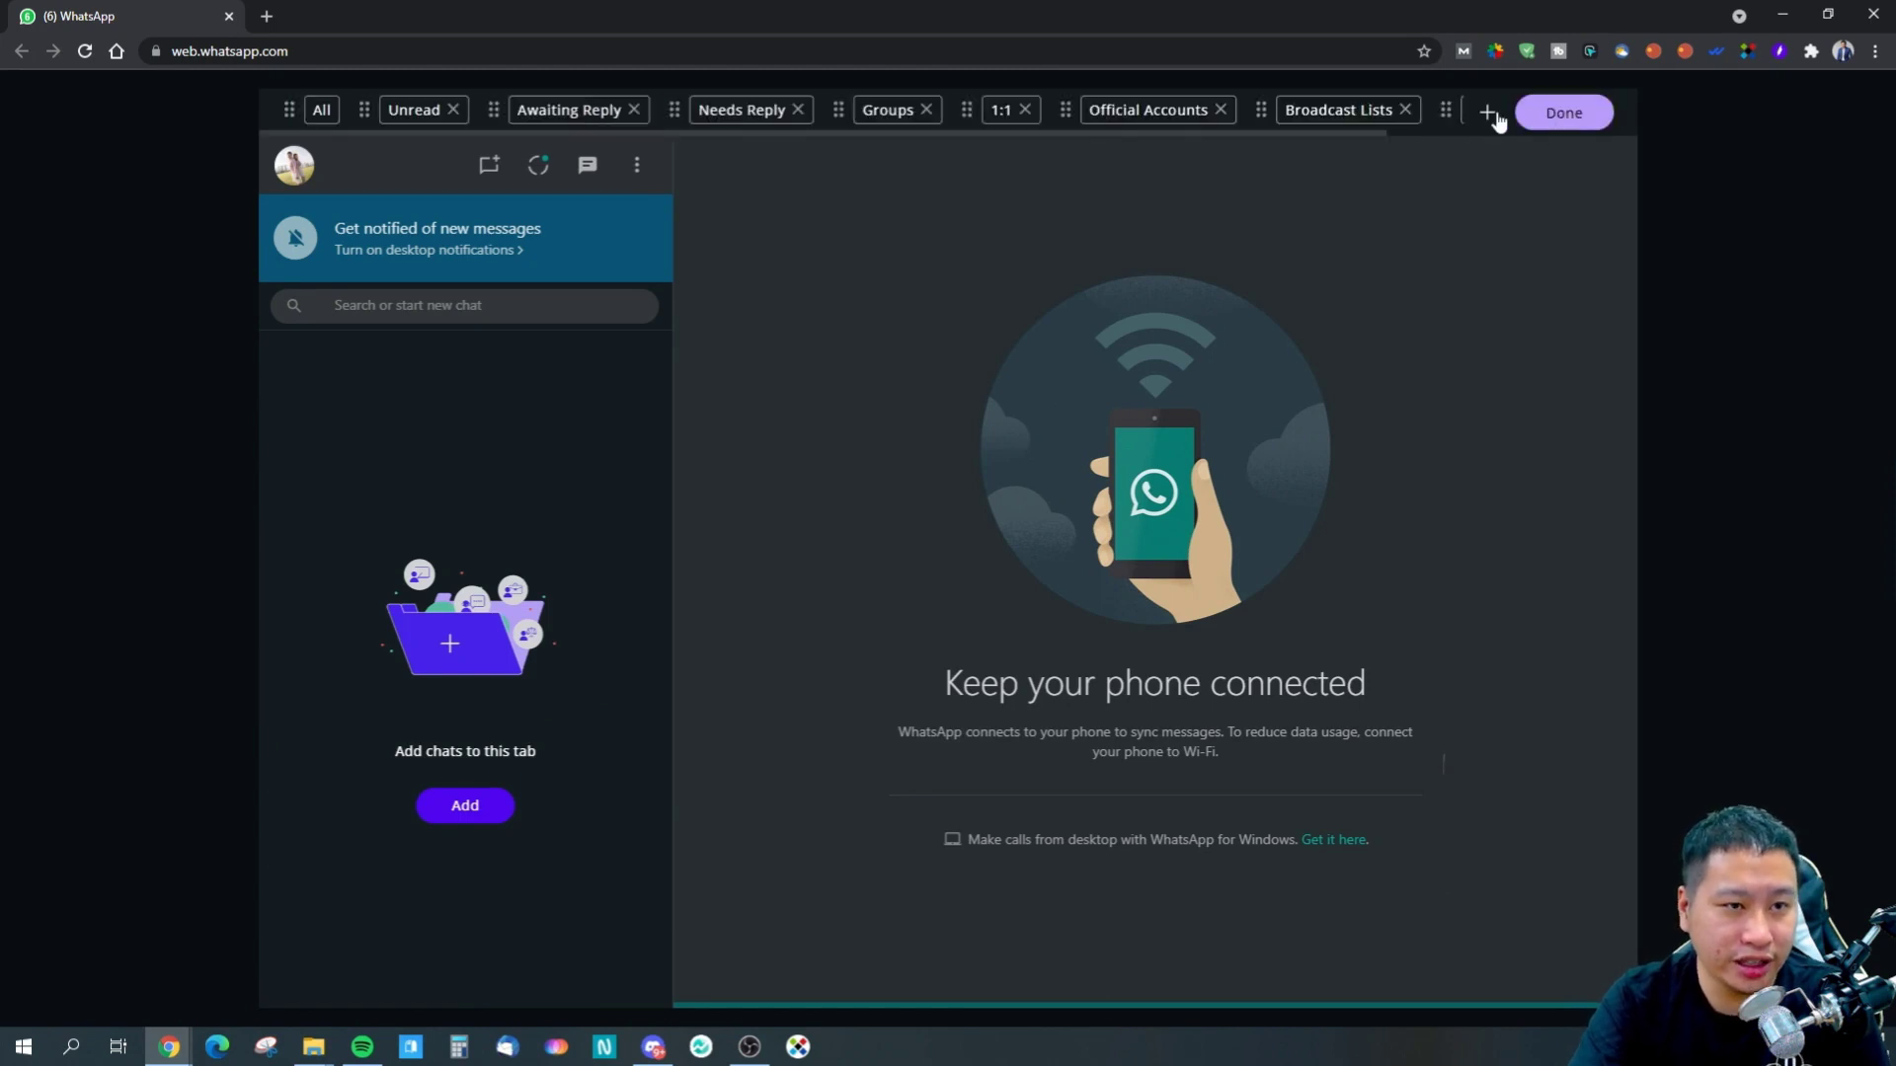
{"action": "left_click", "coordinate": [1487, 114]}
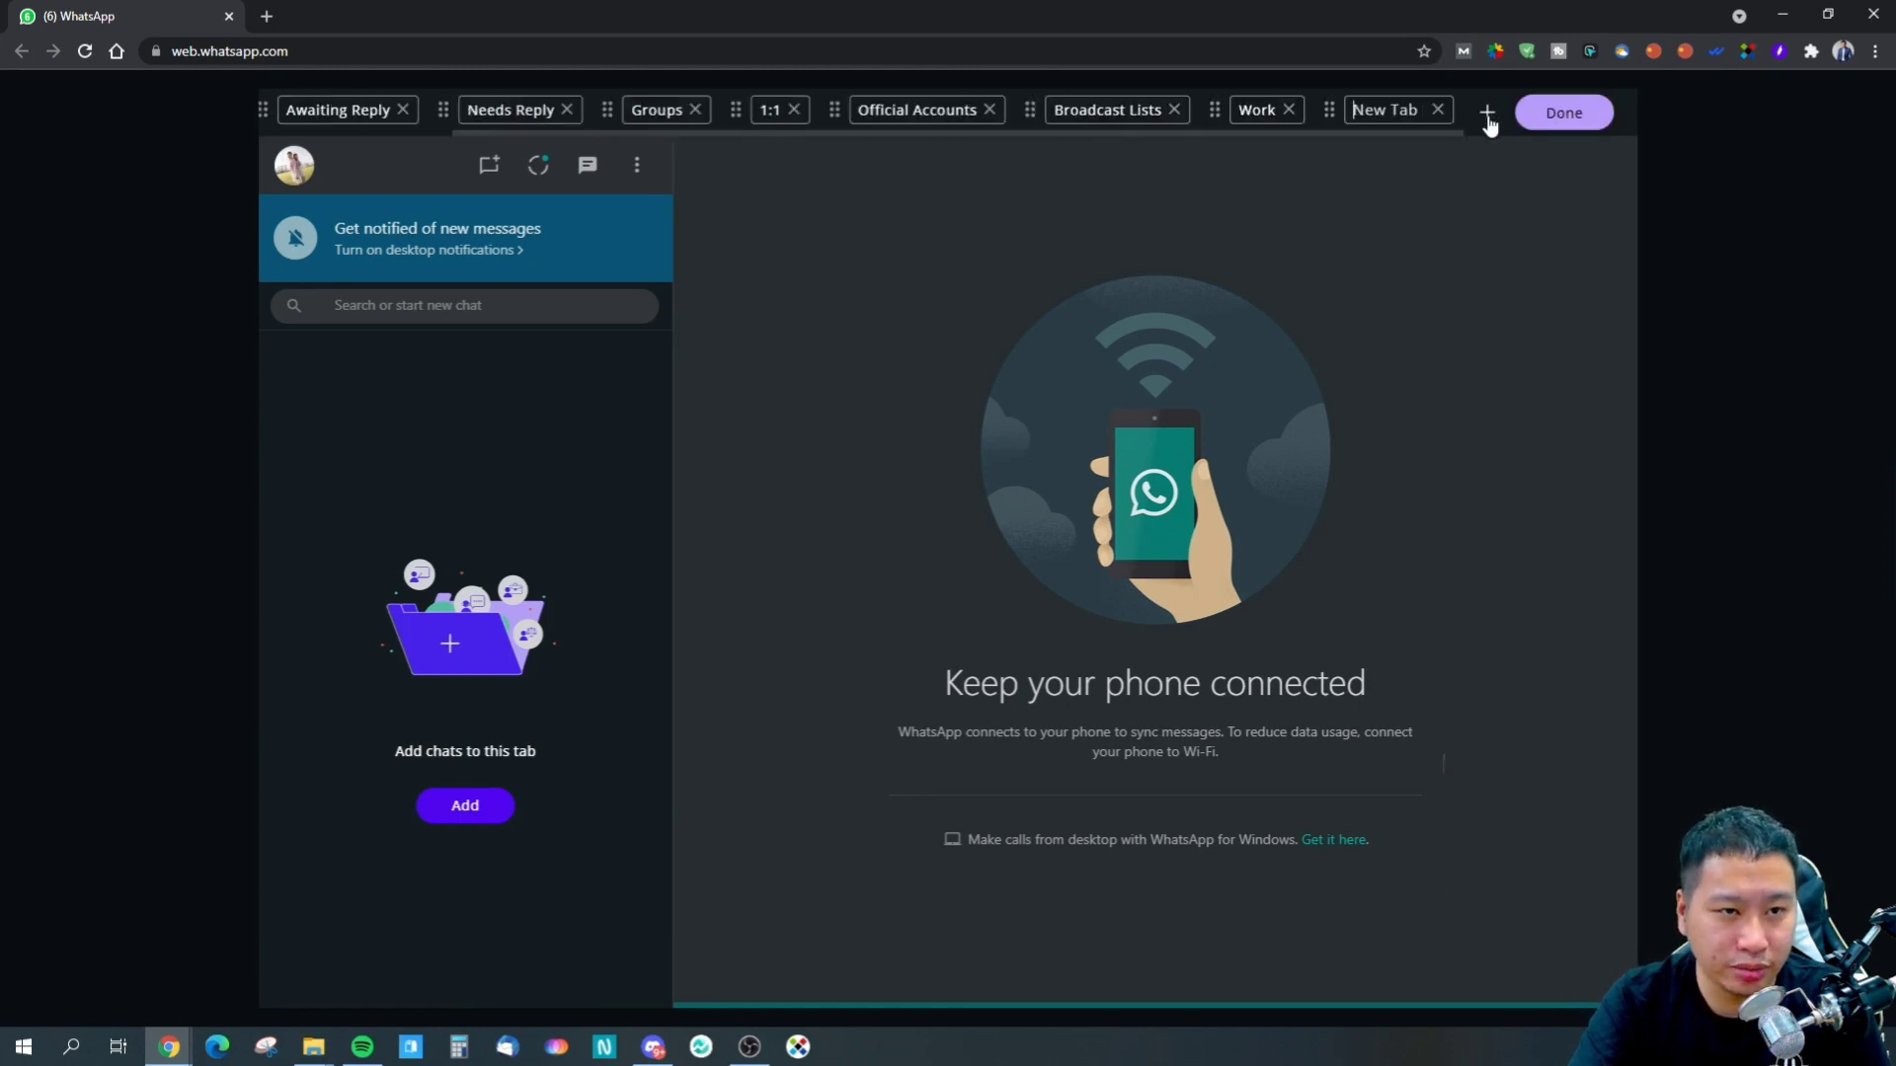
{"action": "left_click", "coordinate": [1438, 110]}
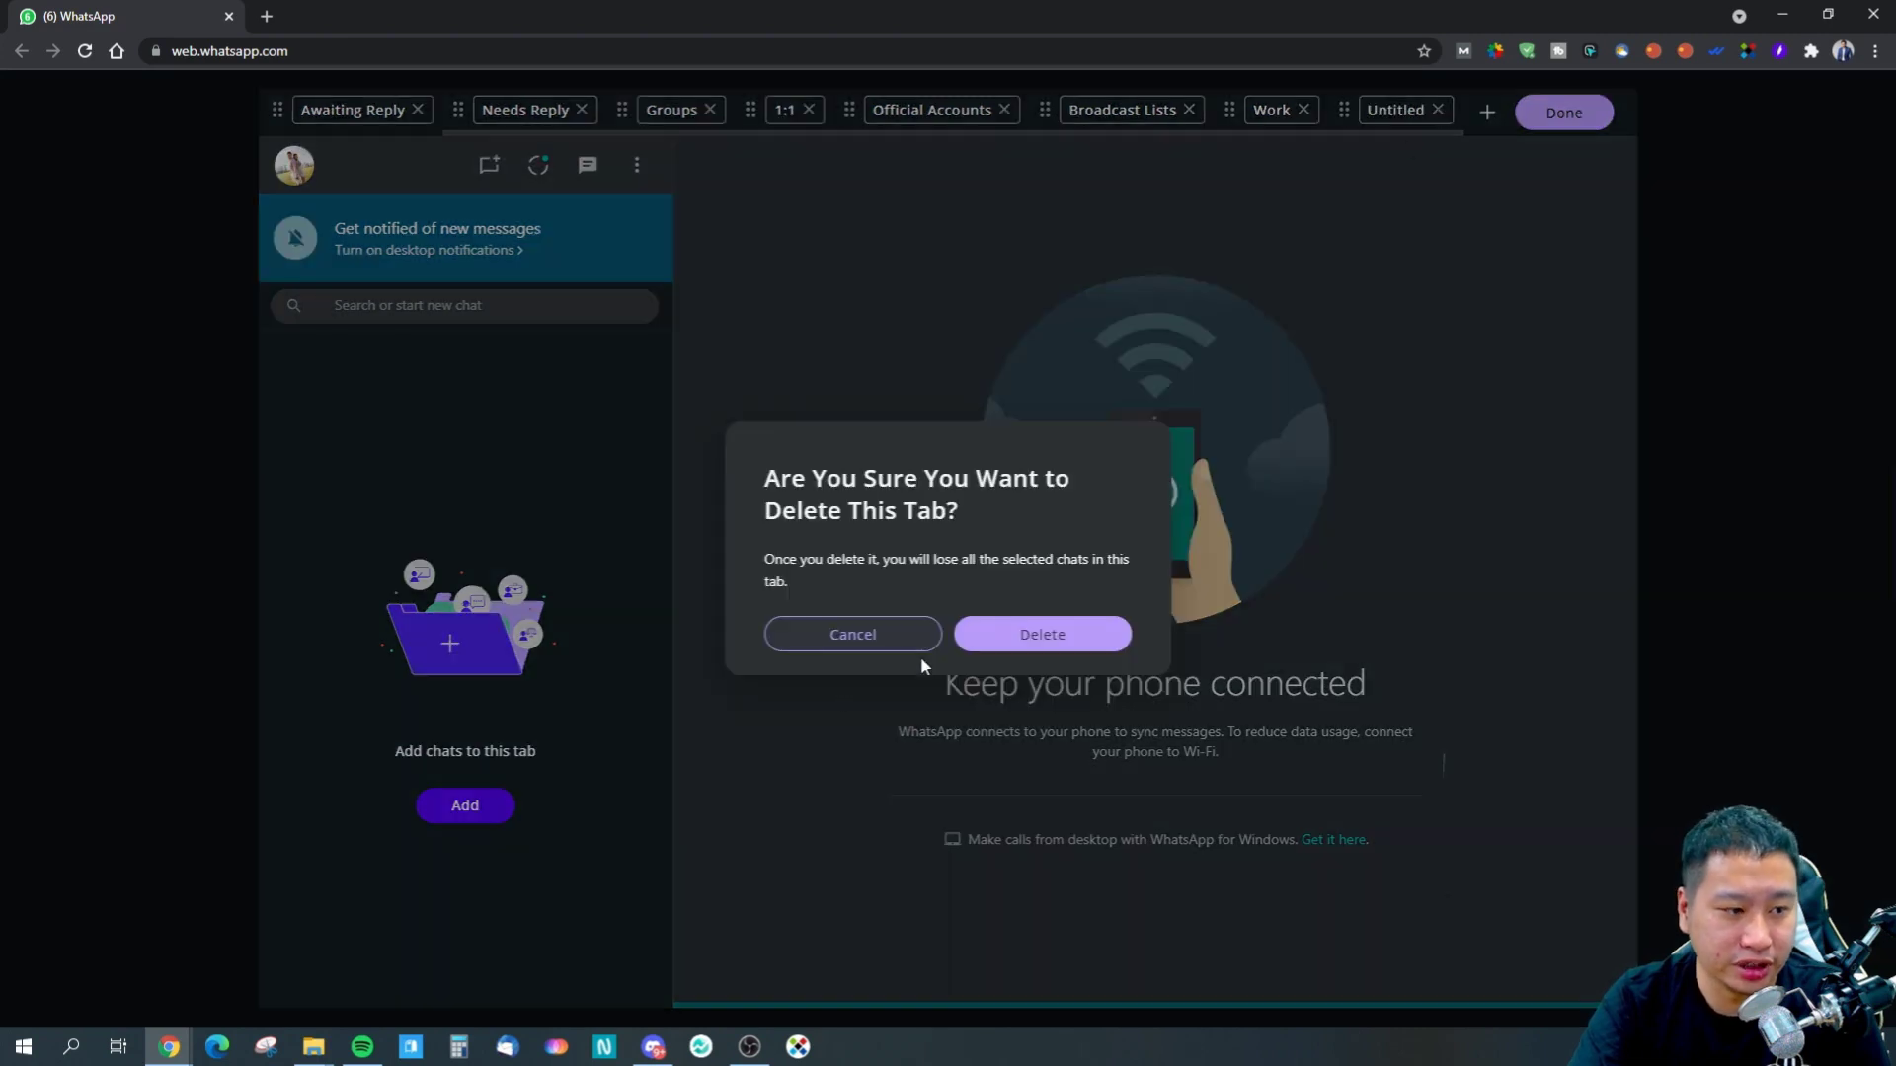
{"action": "left_click", "coordinate": [1033, 644]}
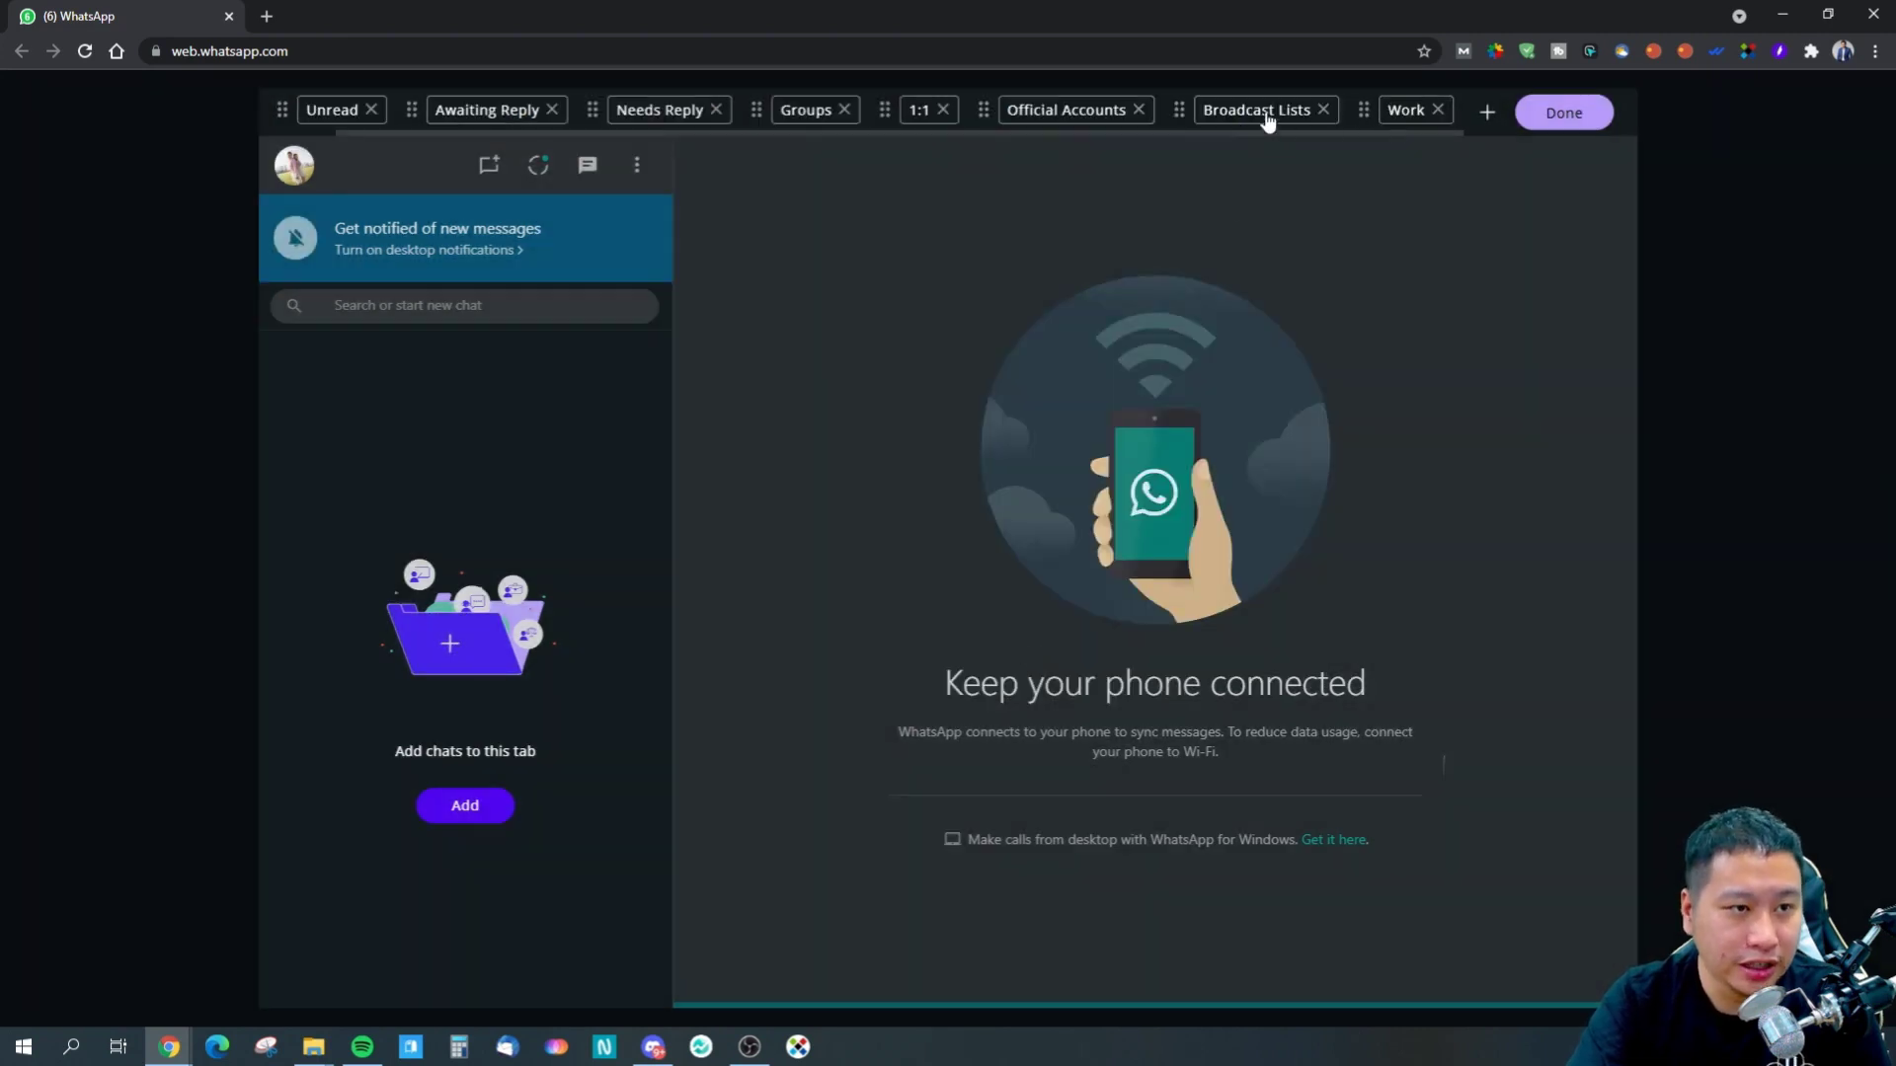
{"action": "mouse_move", "coordinate": [984, 113]}
{"action": "left_mouse_down"}
{"action": "mouse_move", "coordinate": [395, 113]}
{"action": "mouse_move", "coordinate": [893, 76]}
{"action": "mouse_move", "coordinate": [962, 117]}
{"action": "left_mouse_up"}
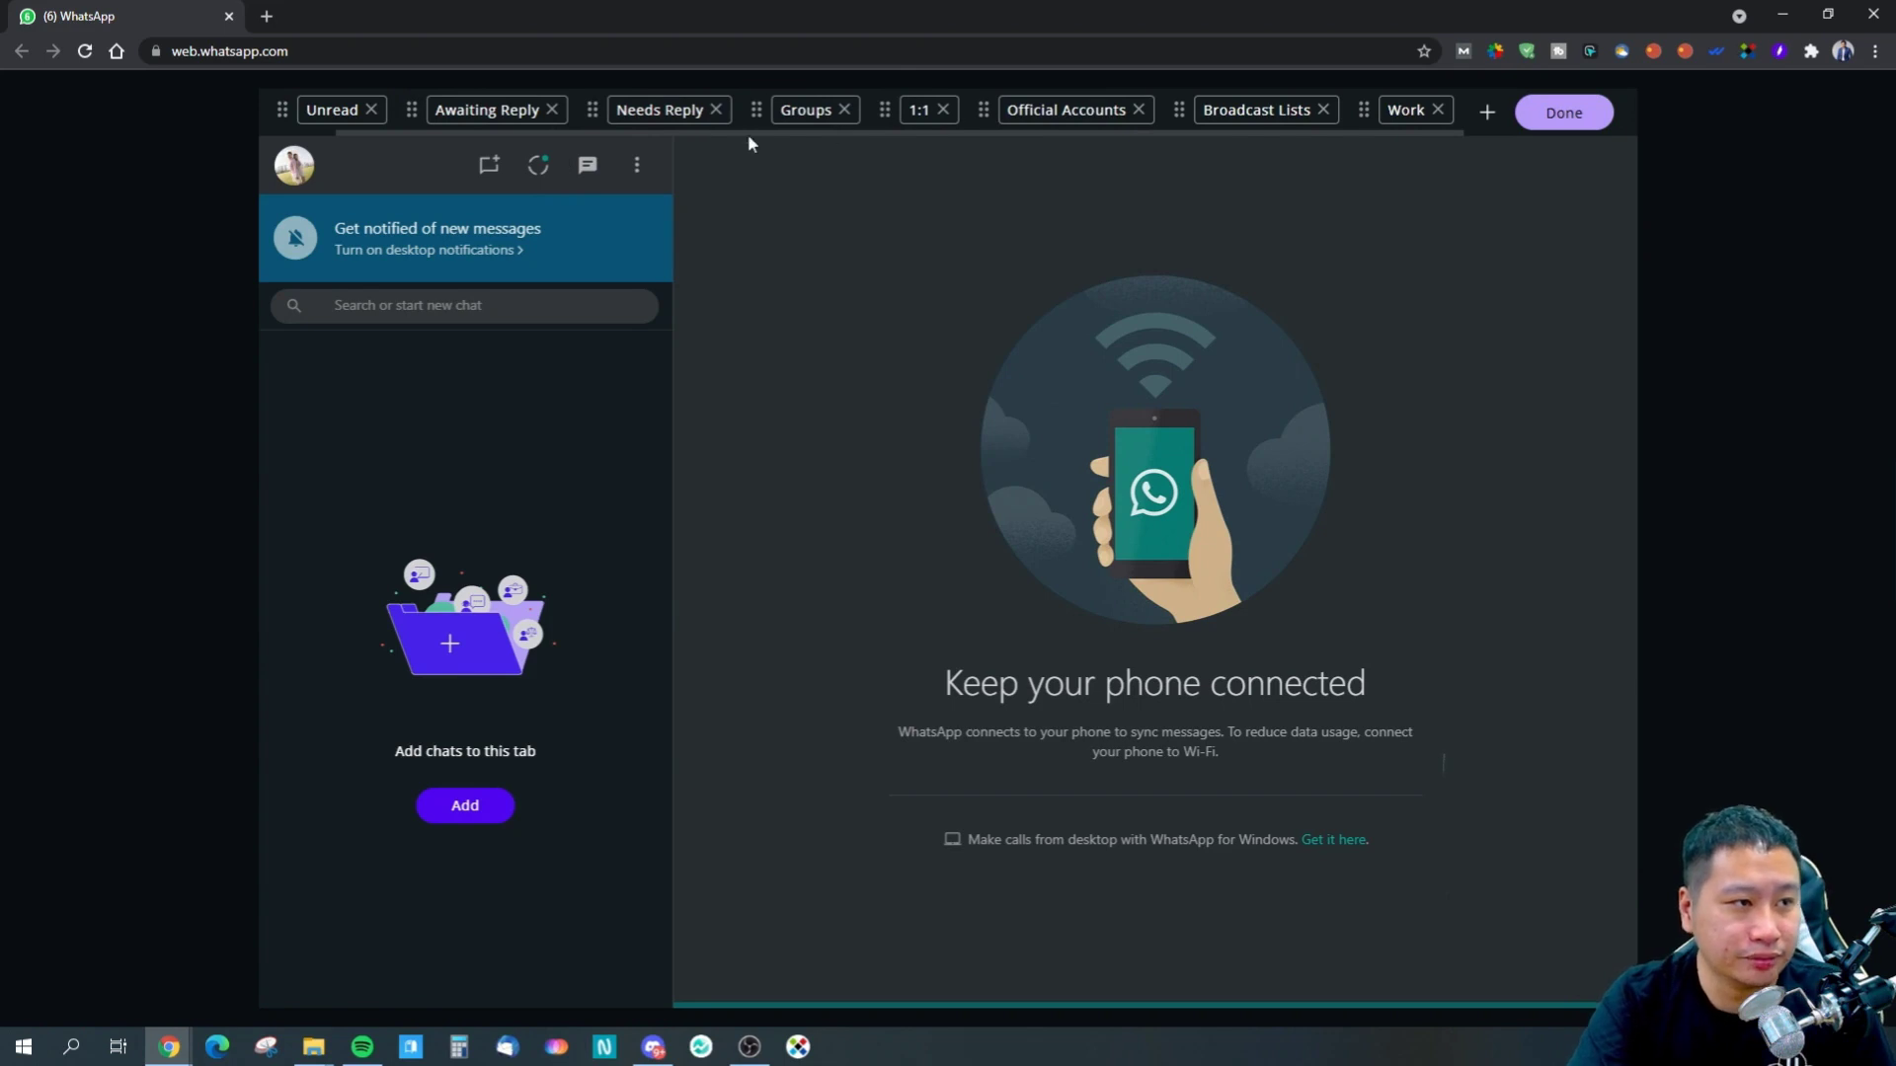
{"action": "left_click", "coordinate": [1552, 114]}
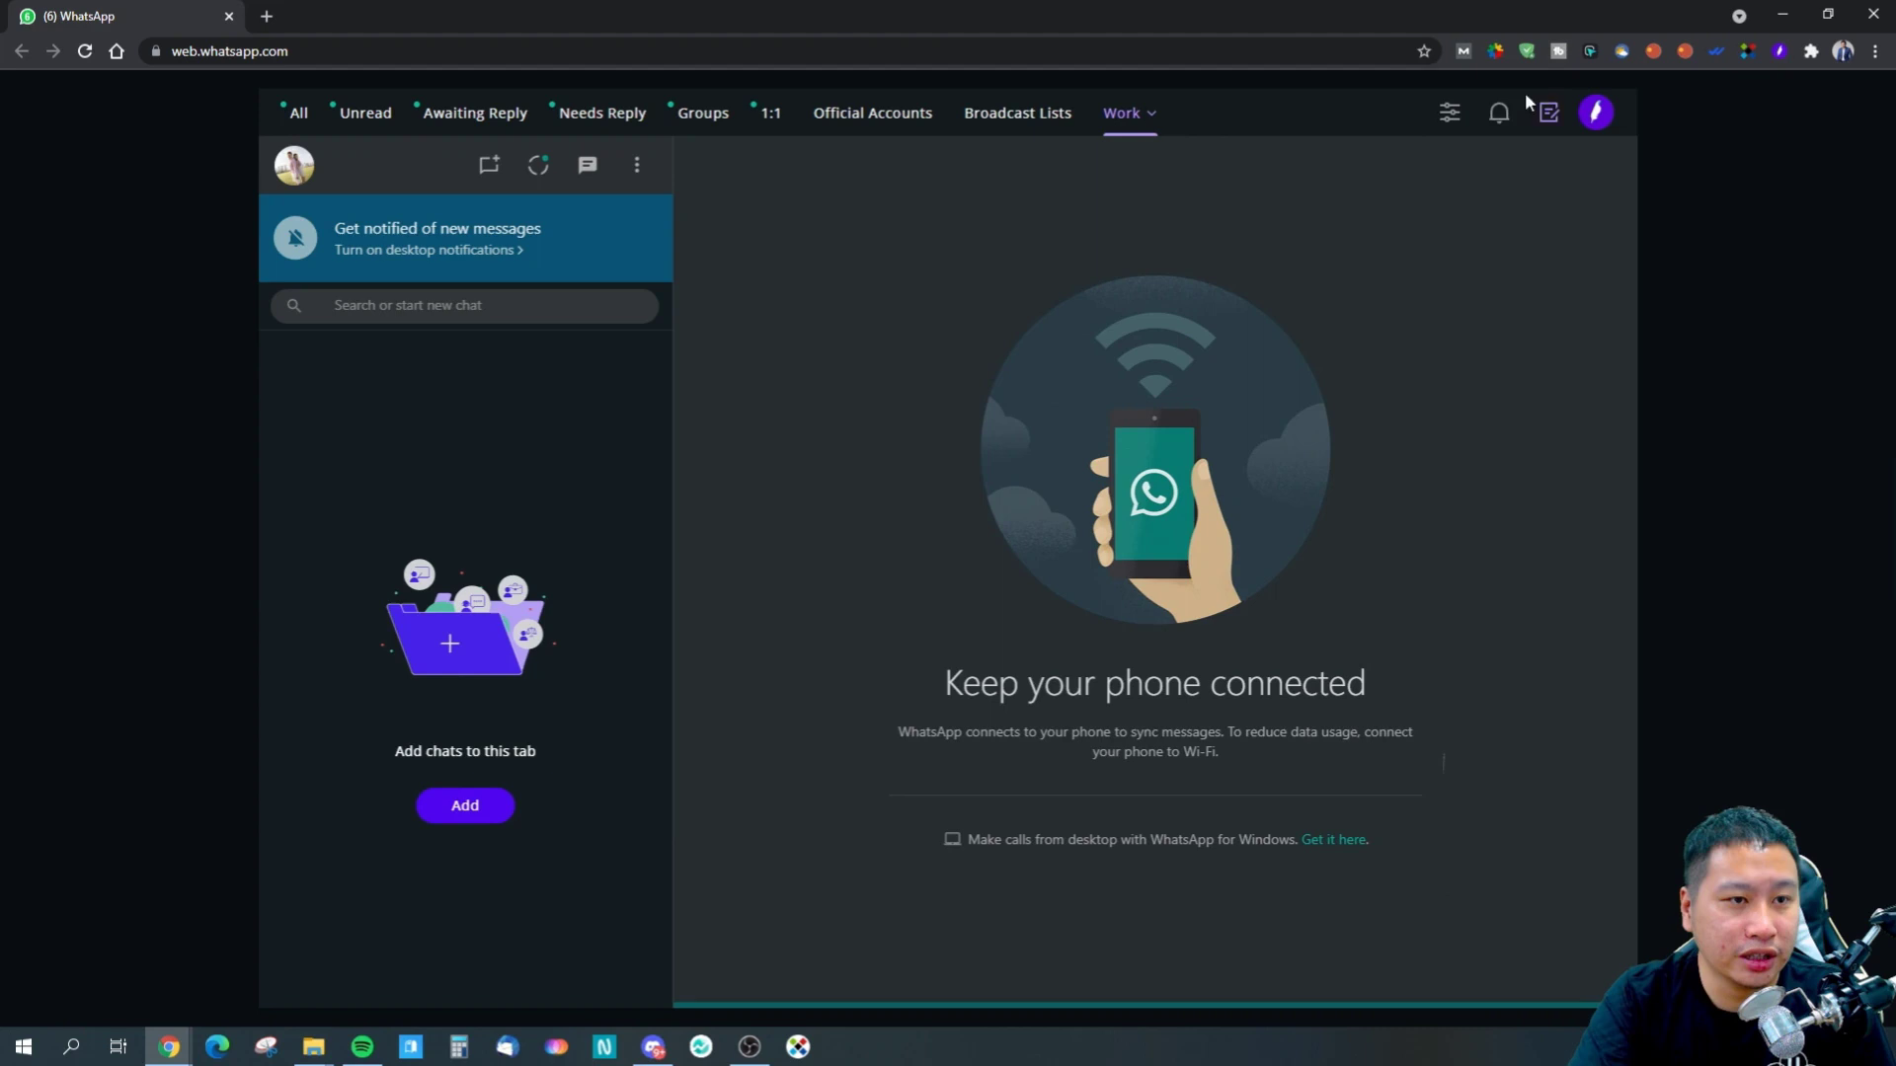
Toggle the Cooby notifications panel, then open and close the notes panel
{"action": "left_click", "coordinate": [1500, 117]}
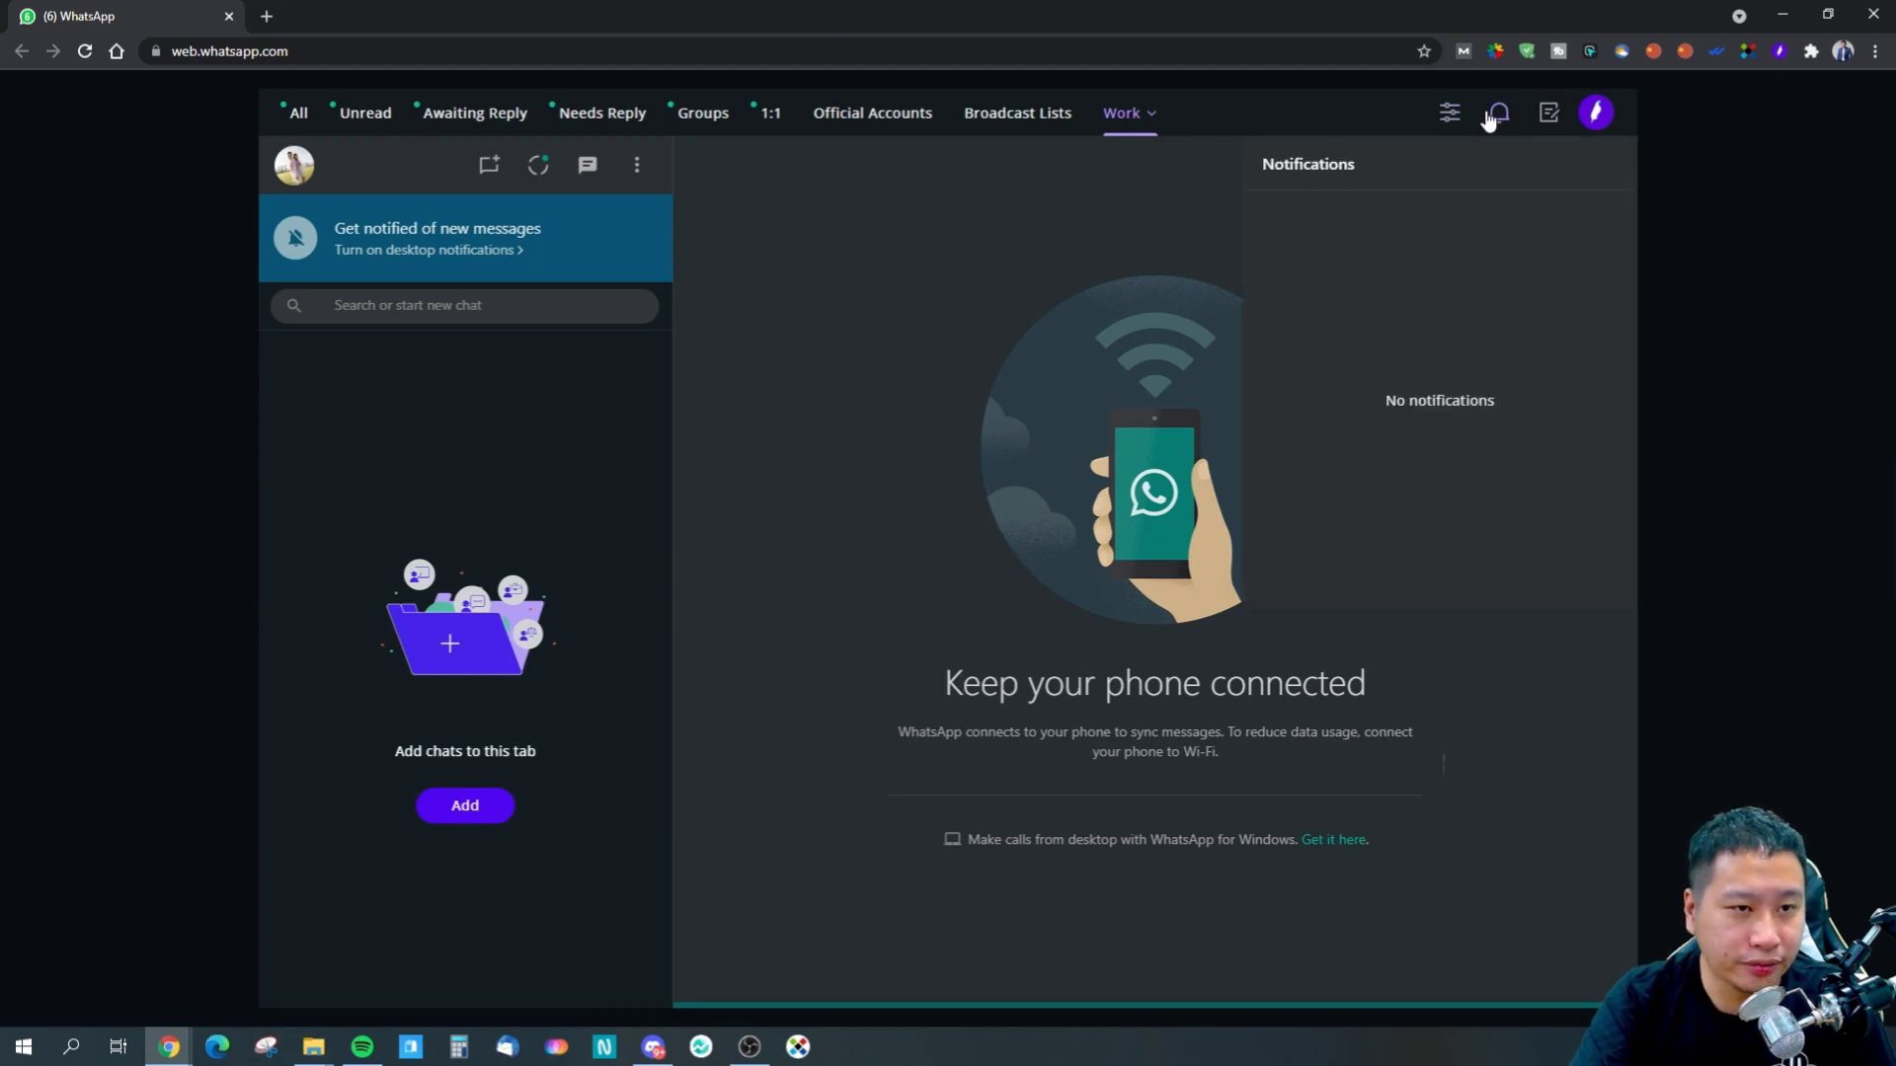
{"action": "left_click", "coordinate": [1491, 118]}
{"action": "left_click", "coordinate": [1501, 117]}
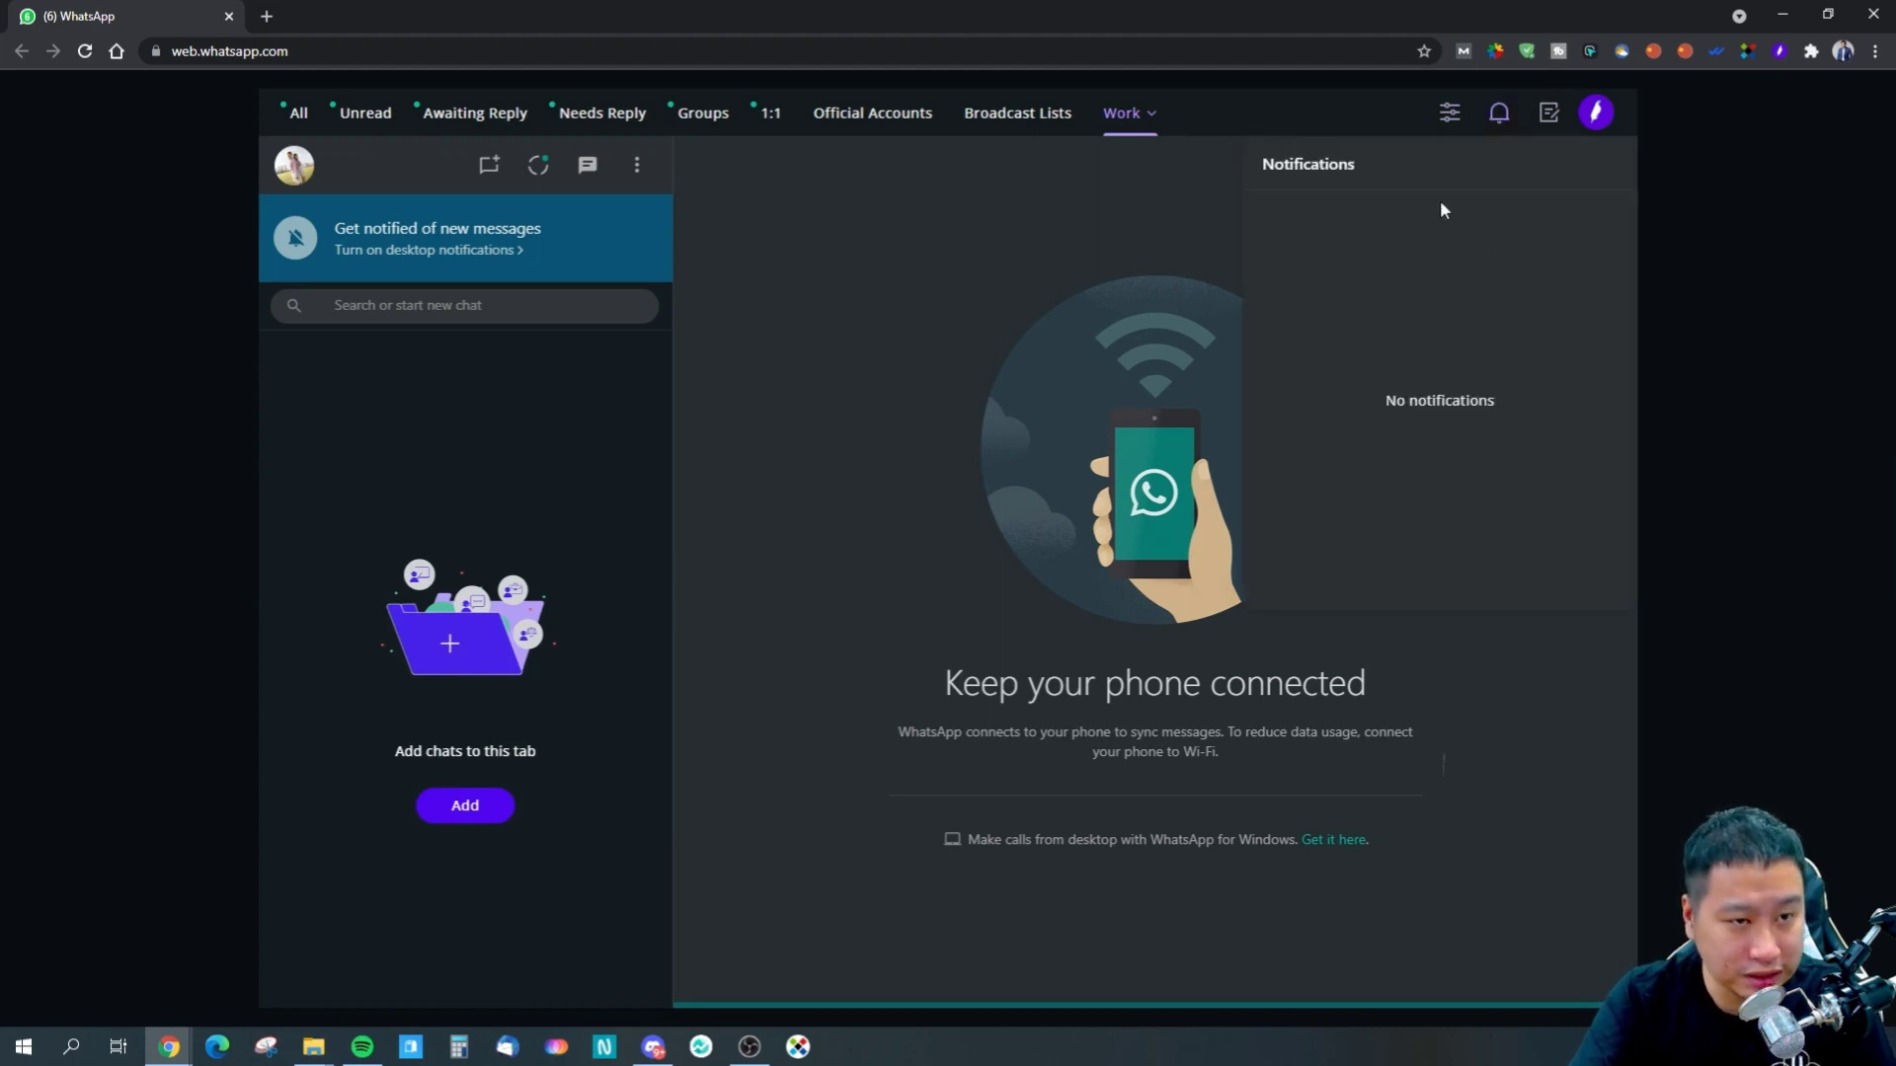
{"action": "left_click", "coordinate": [1548, 112]}
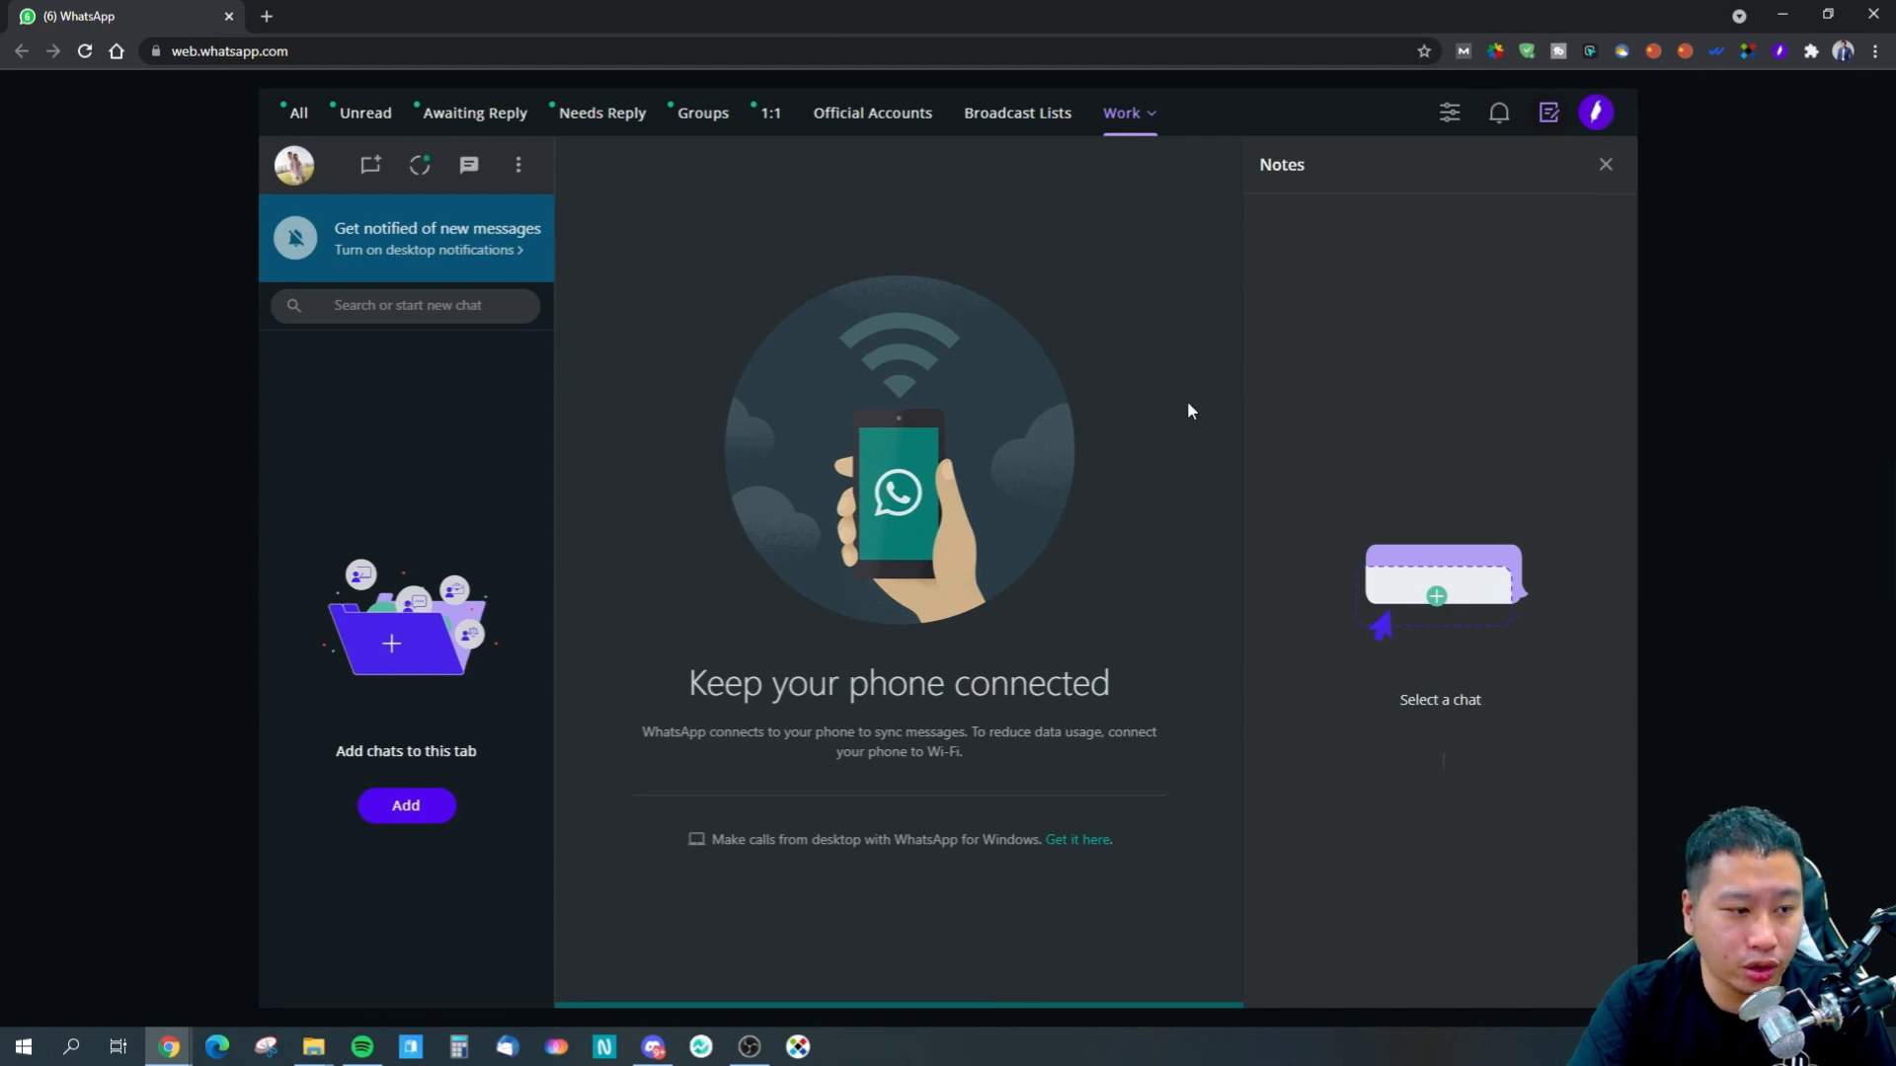
{"action": "left_click", "coordinate": [1607, 166]}
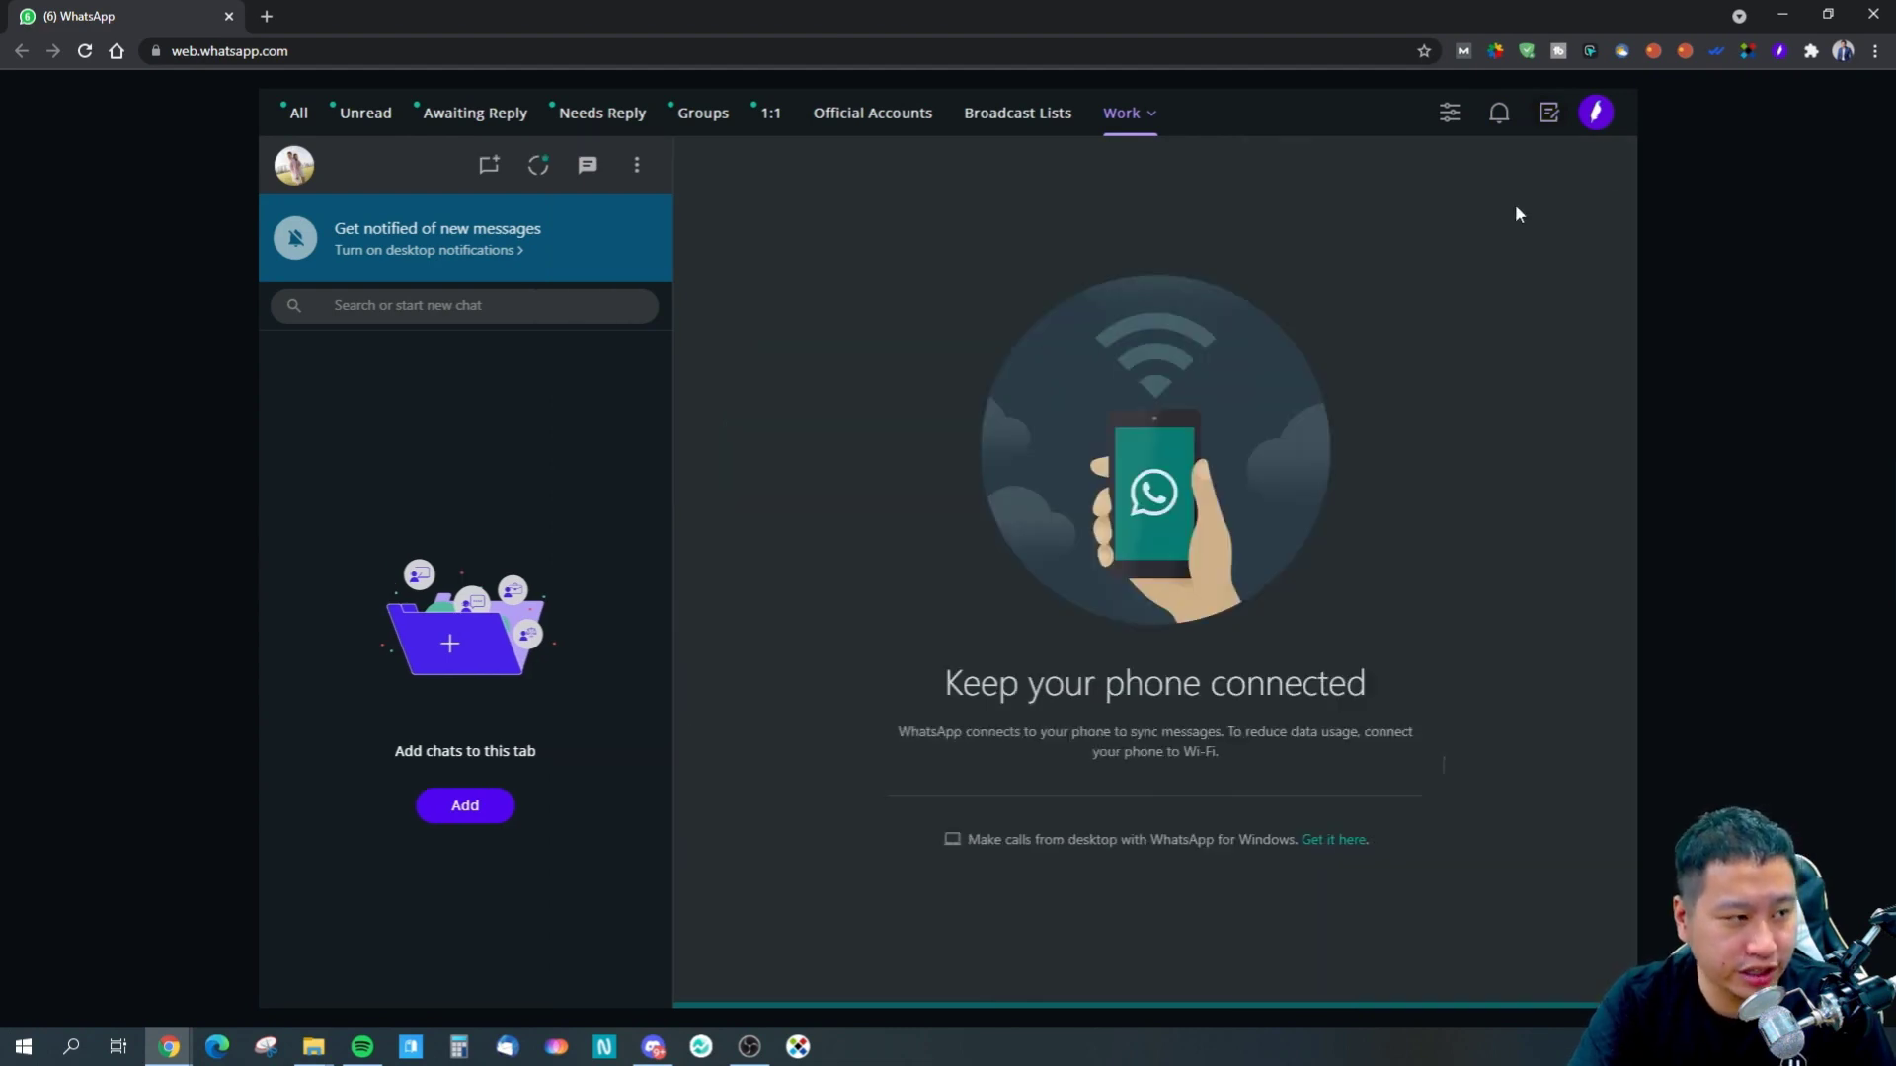
Under All, open the chat with the SGD 47.50 transfer receipt without adding it to a tab
{"action": "left_click", "coordinate": [299, 115]}
{"action": "left_click", "coordinate": [411, 581]}
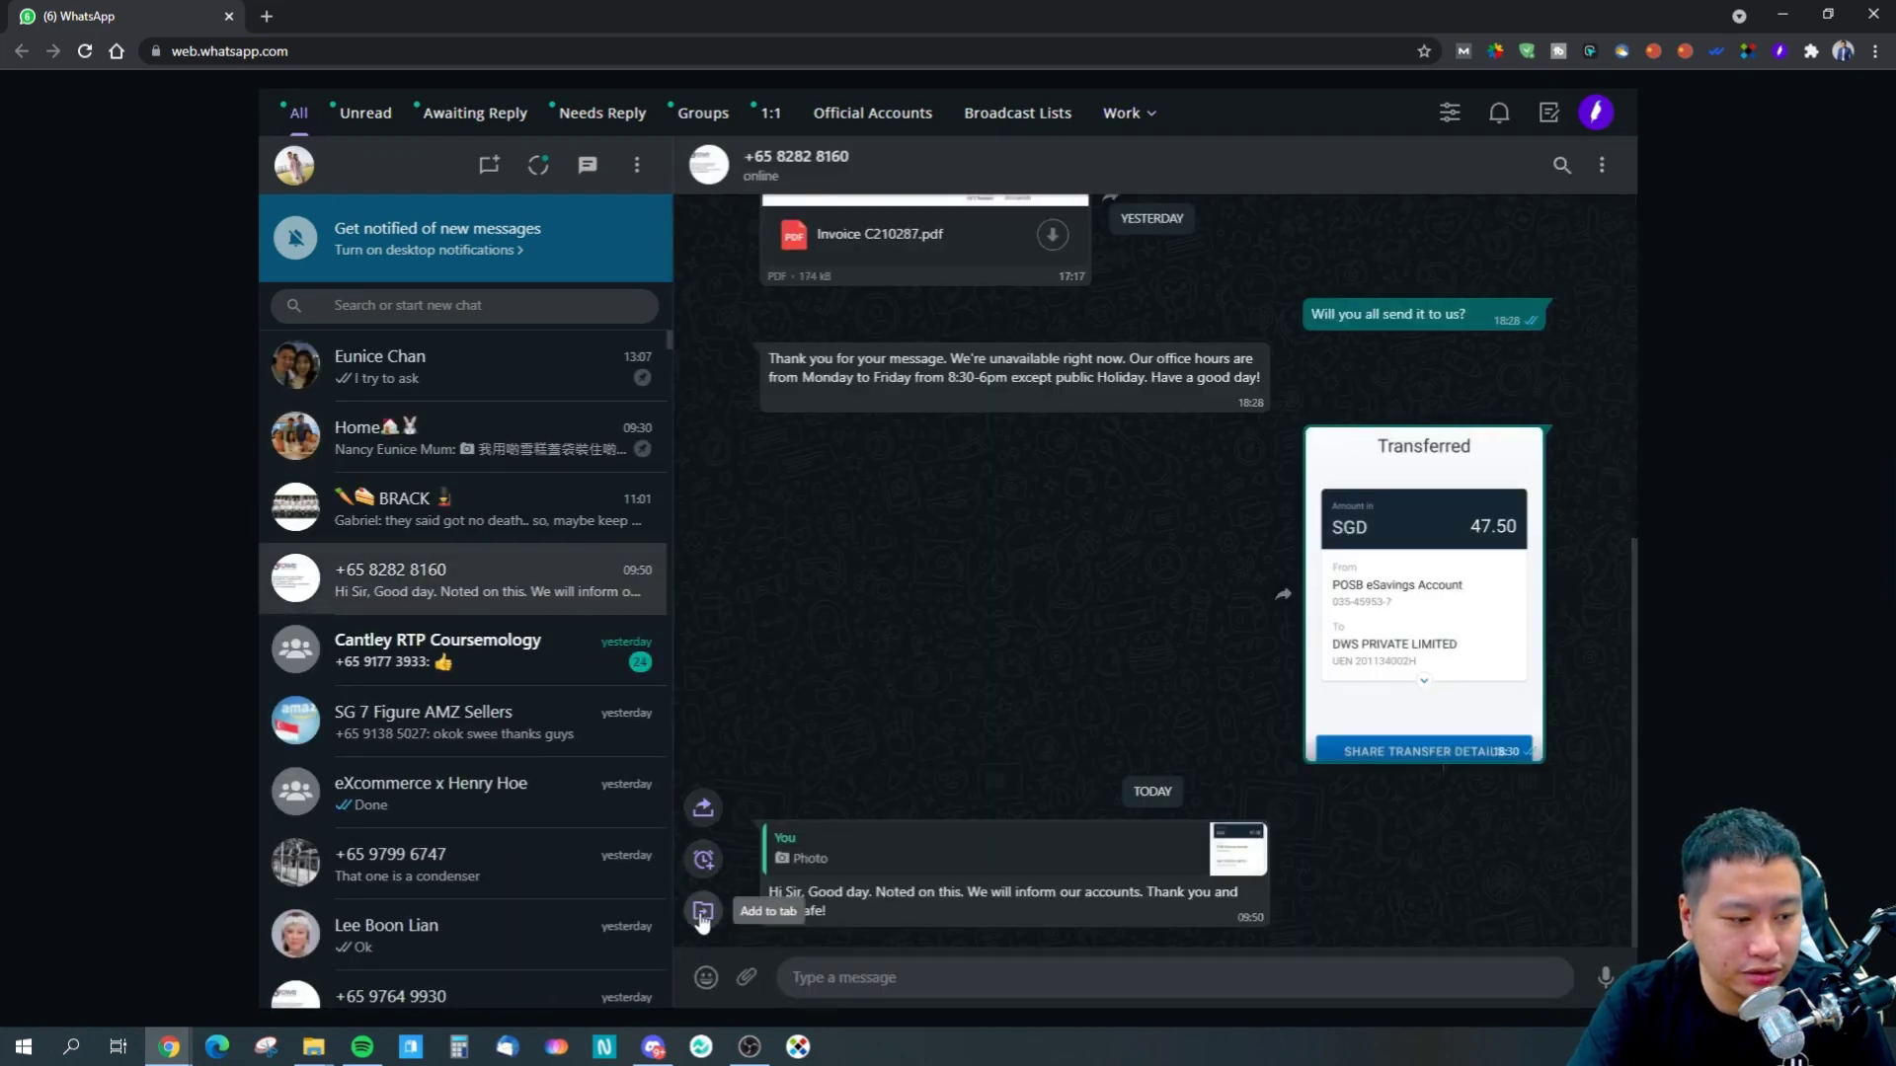
{"action": "left_click", "coordinate": [702, 910]}
{"action": "left_click", "coordinate": [1037, 869]}
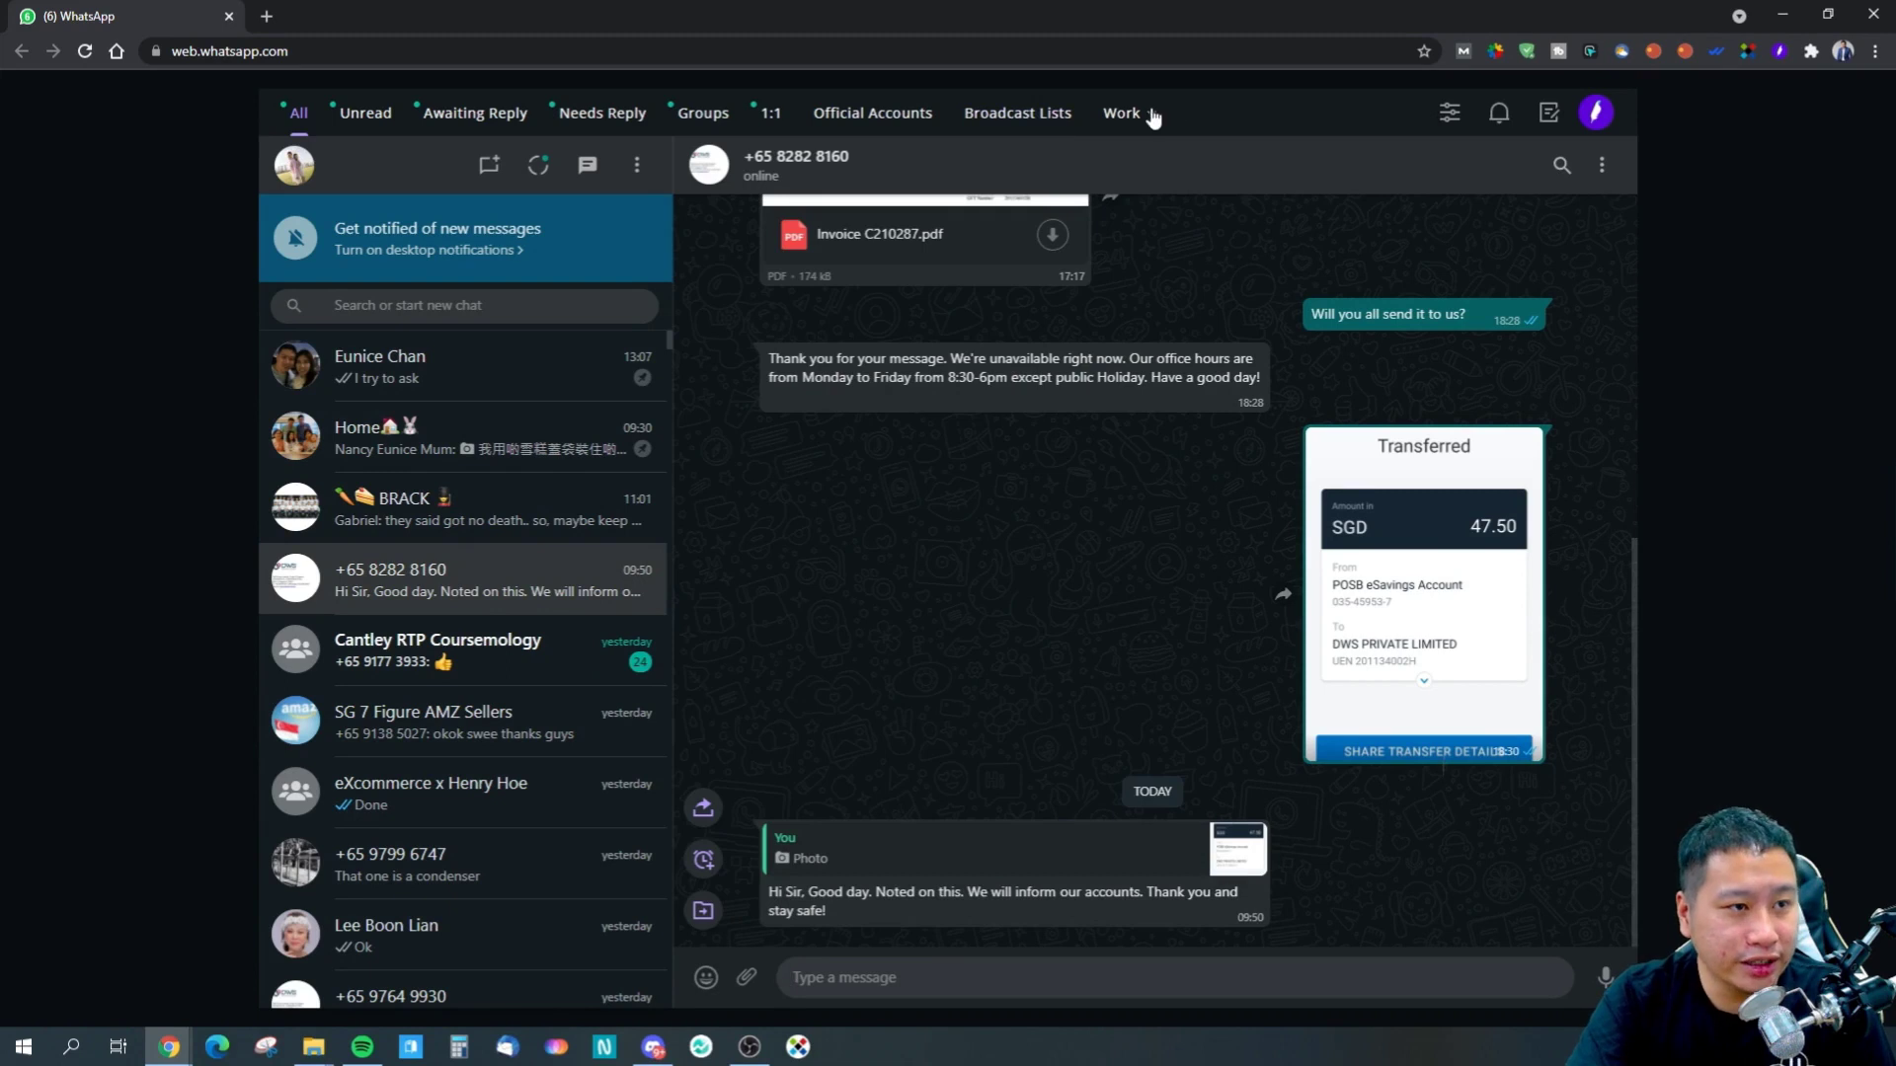
Open this conversation's notes, start a note, then close the notes panel unsaved
{"action": "left_click", "coordinate": [1601, 166]}
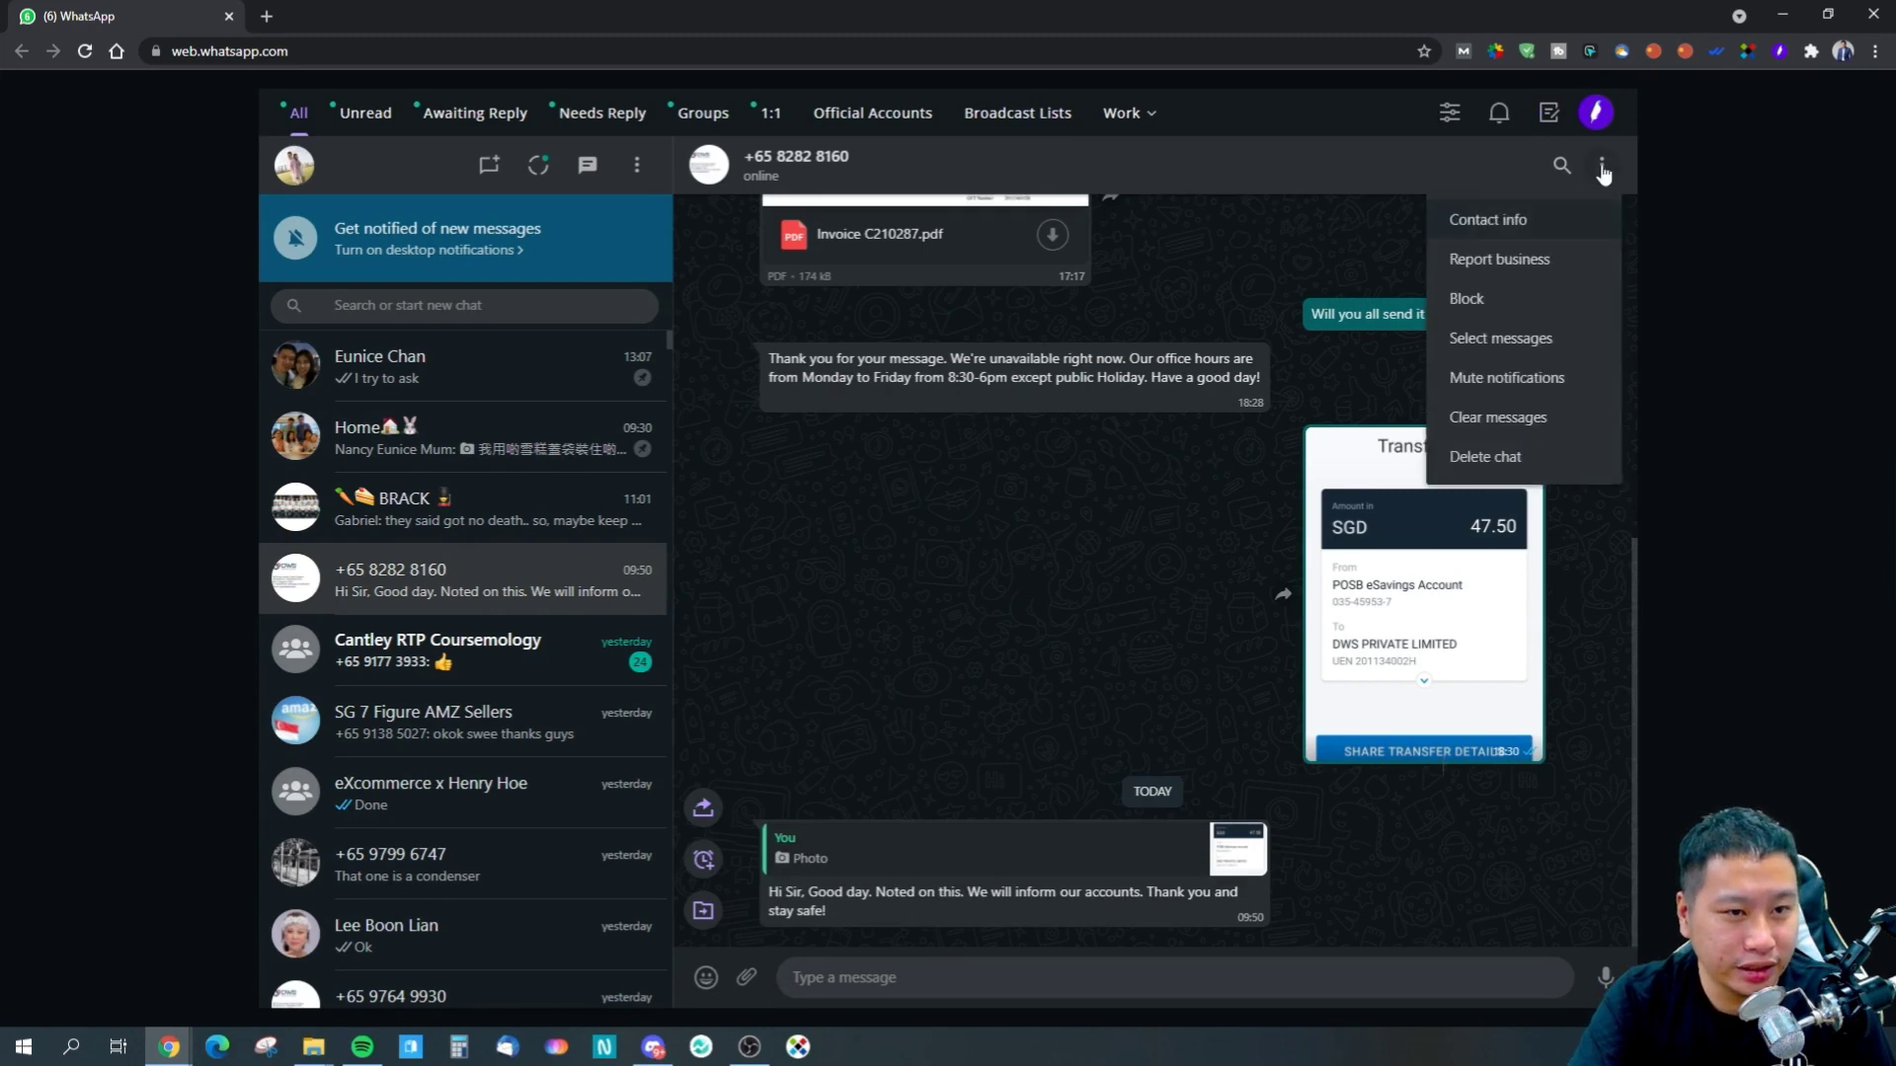
{"action": "left_click", "coordinate": [1547, 113]}
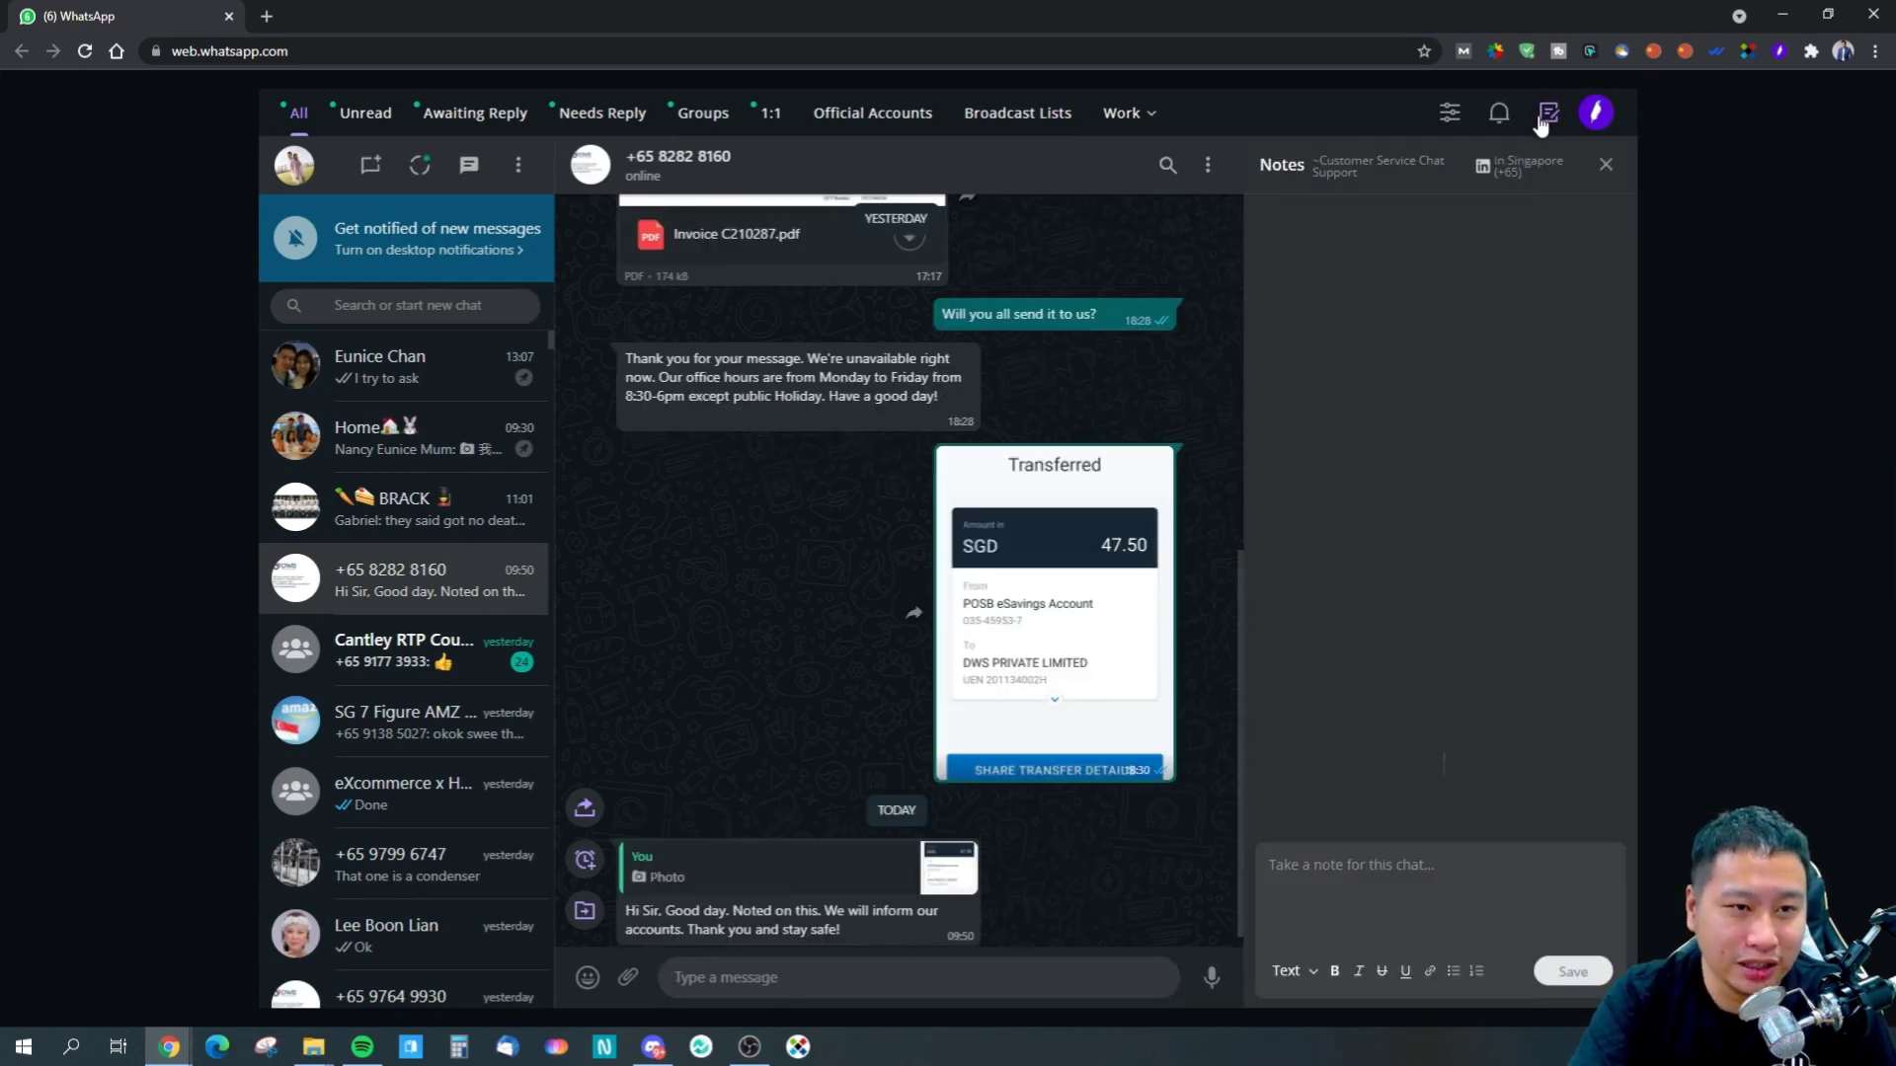
{"action": "left_click", "coordinate": [1366, 889]}
{"action": "left_click", "coordinate": [1596, 115]}
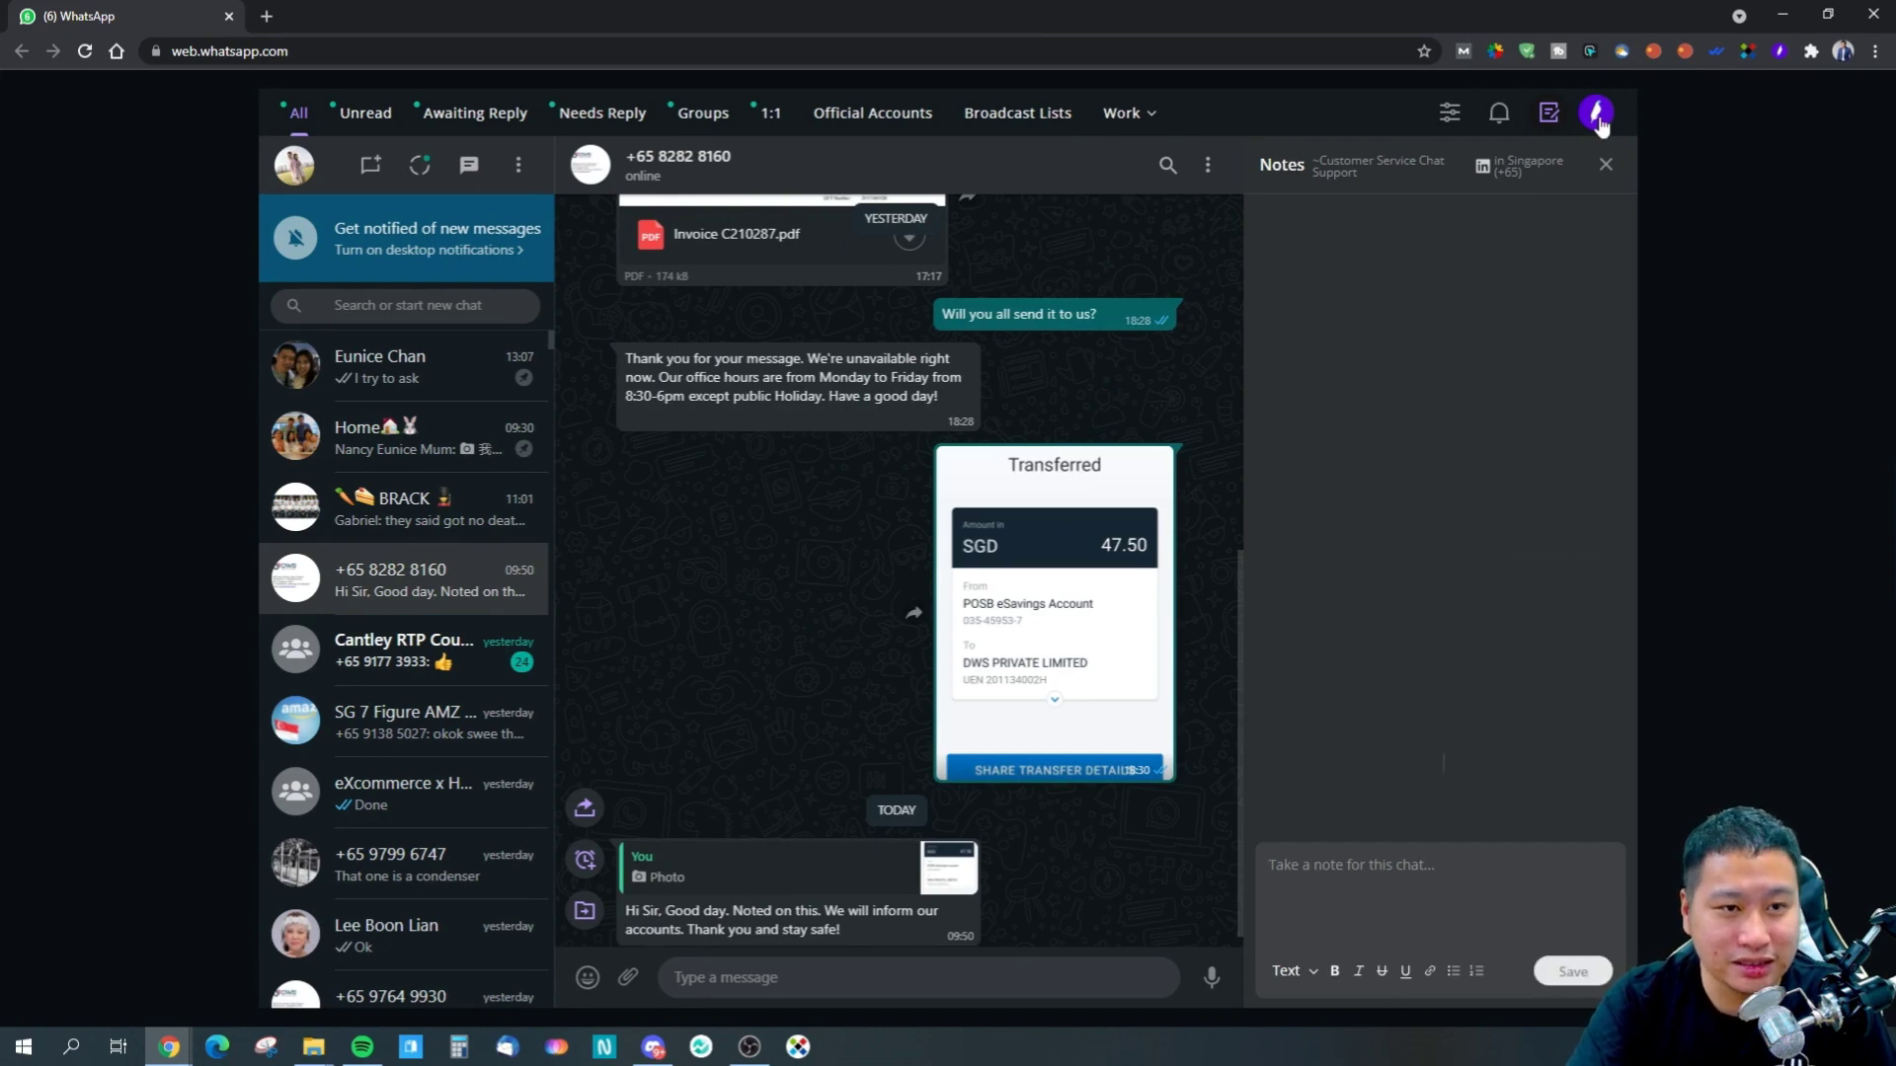
{"action": "left_click", "coordinate": [1596, 115]}
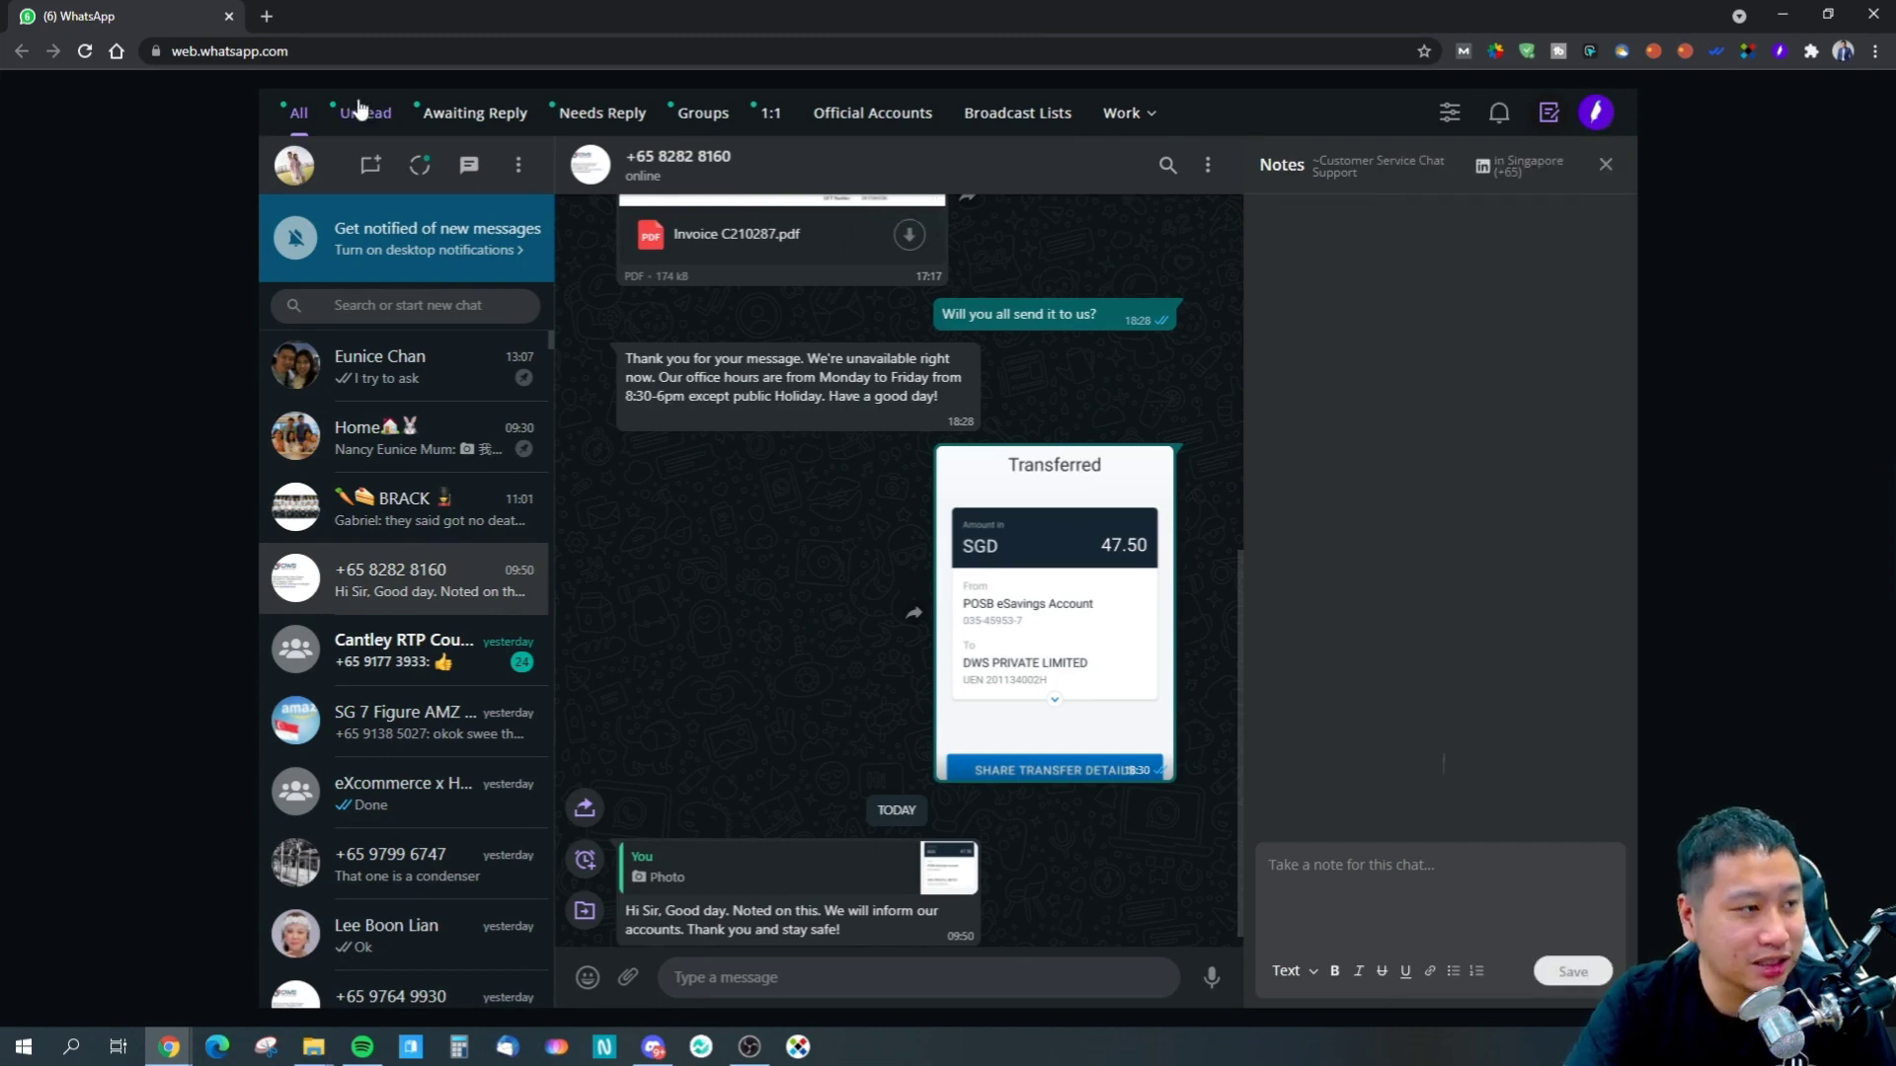
{"action": "left_click", "coordinate": [1558, 120]}
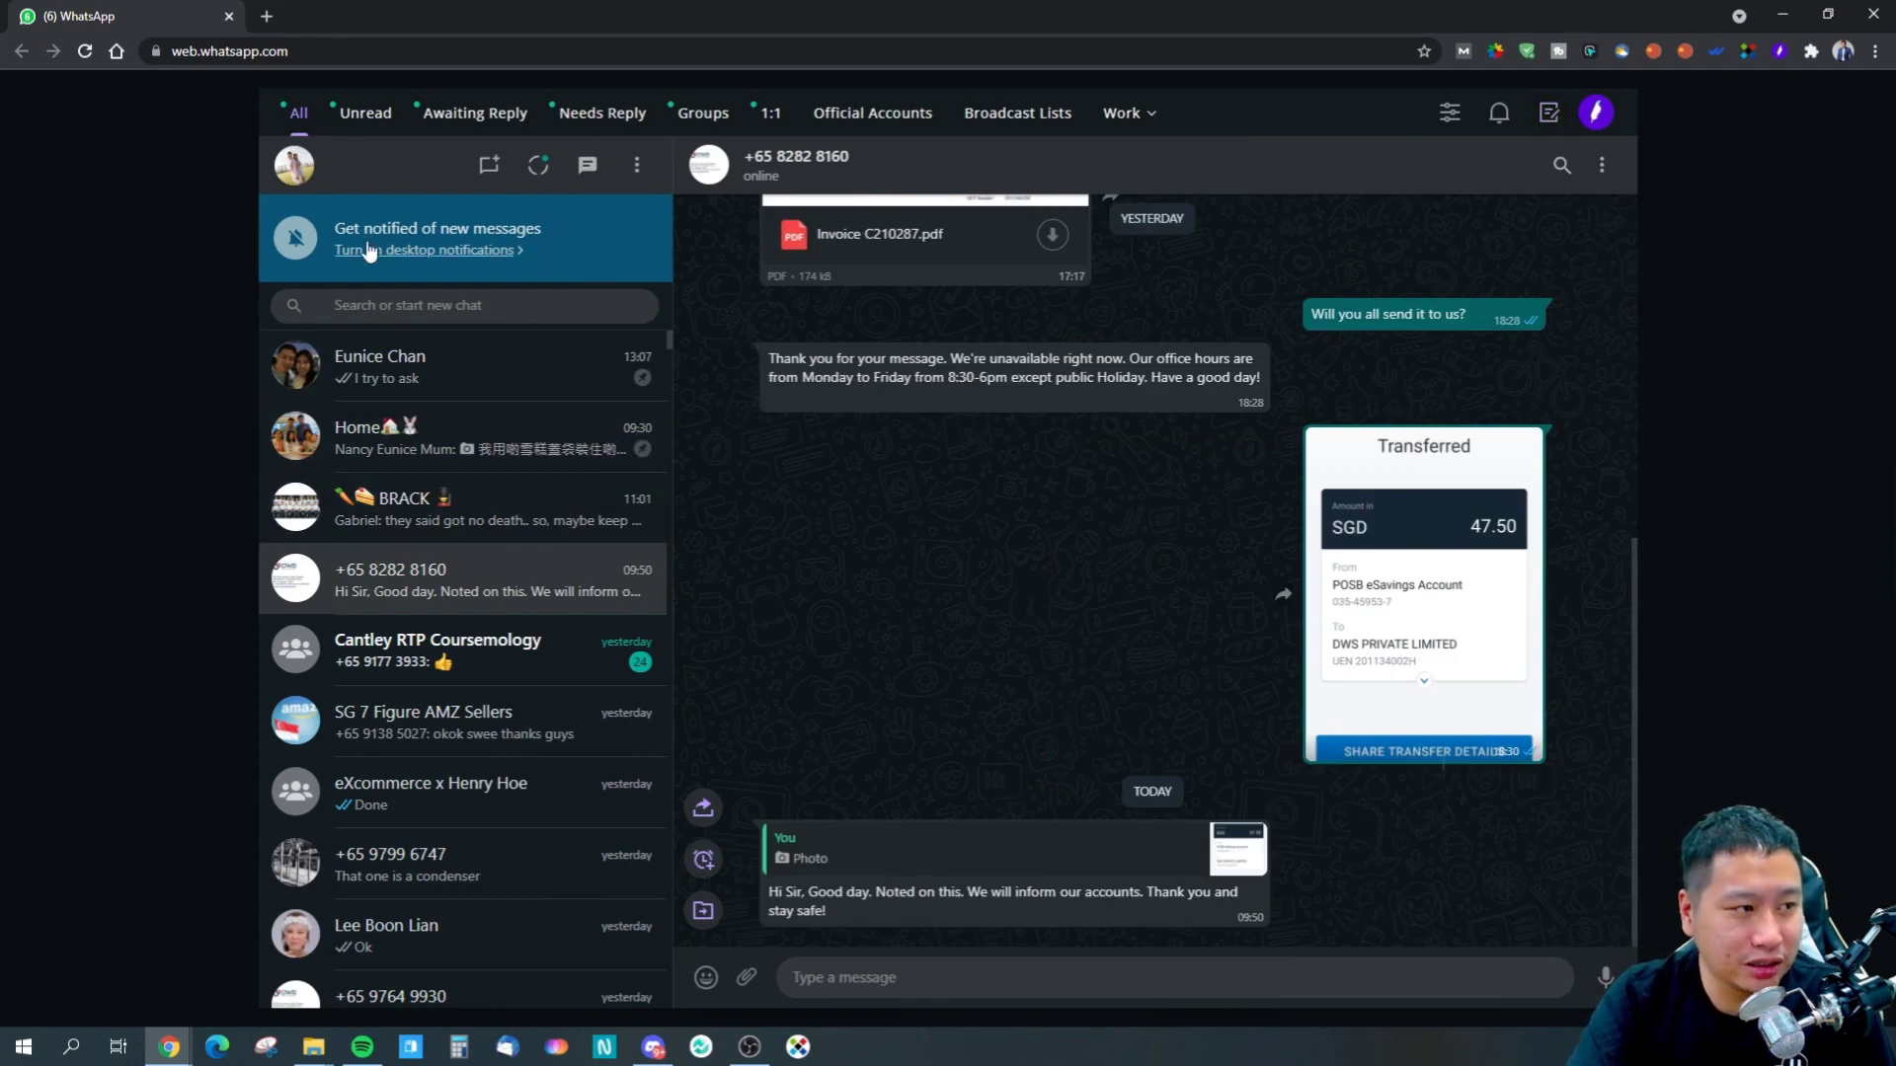
Read Food & Hobbies Updates from the Unread filter, recheck Unread, and end on All
{"action": "left_click", "coordinate": [365, 113]}
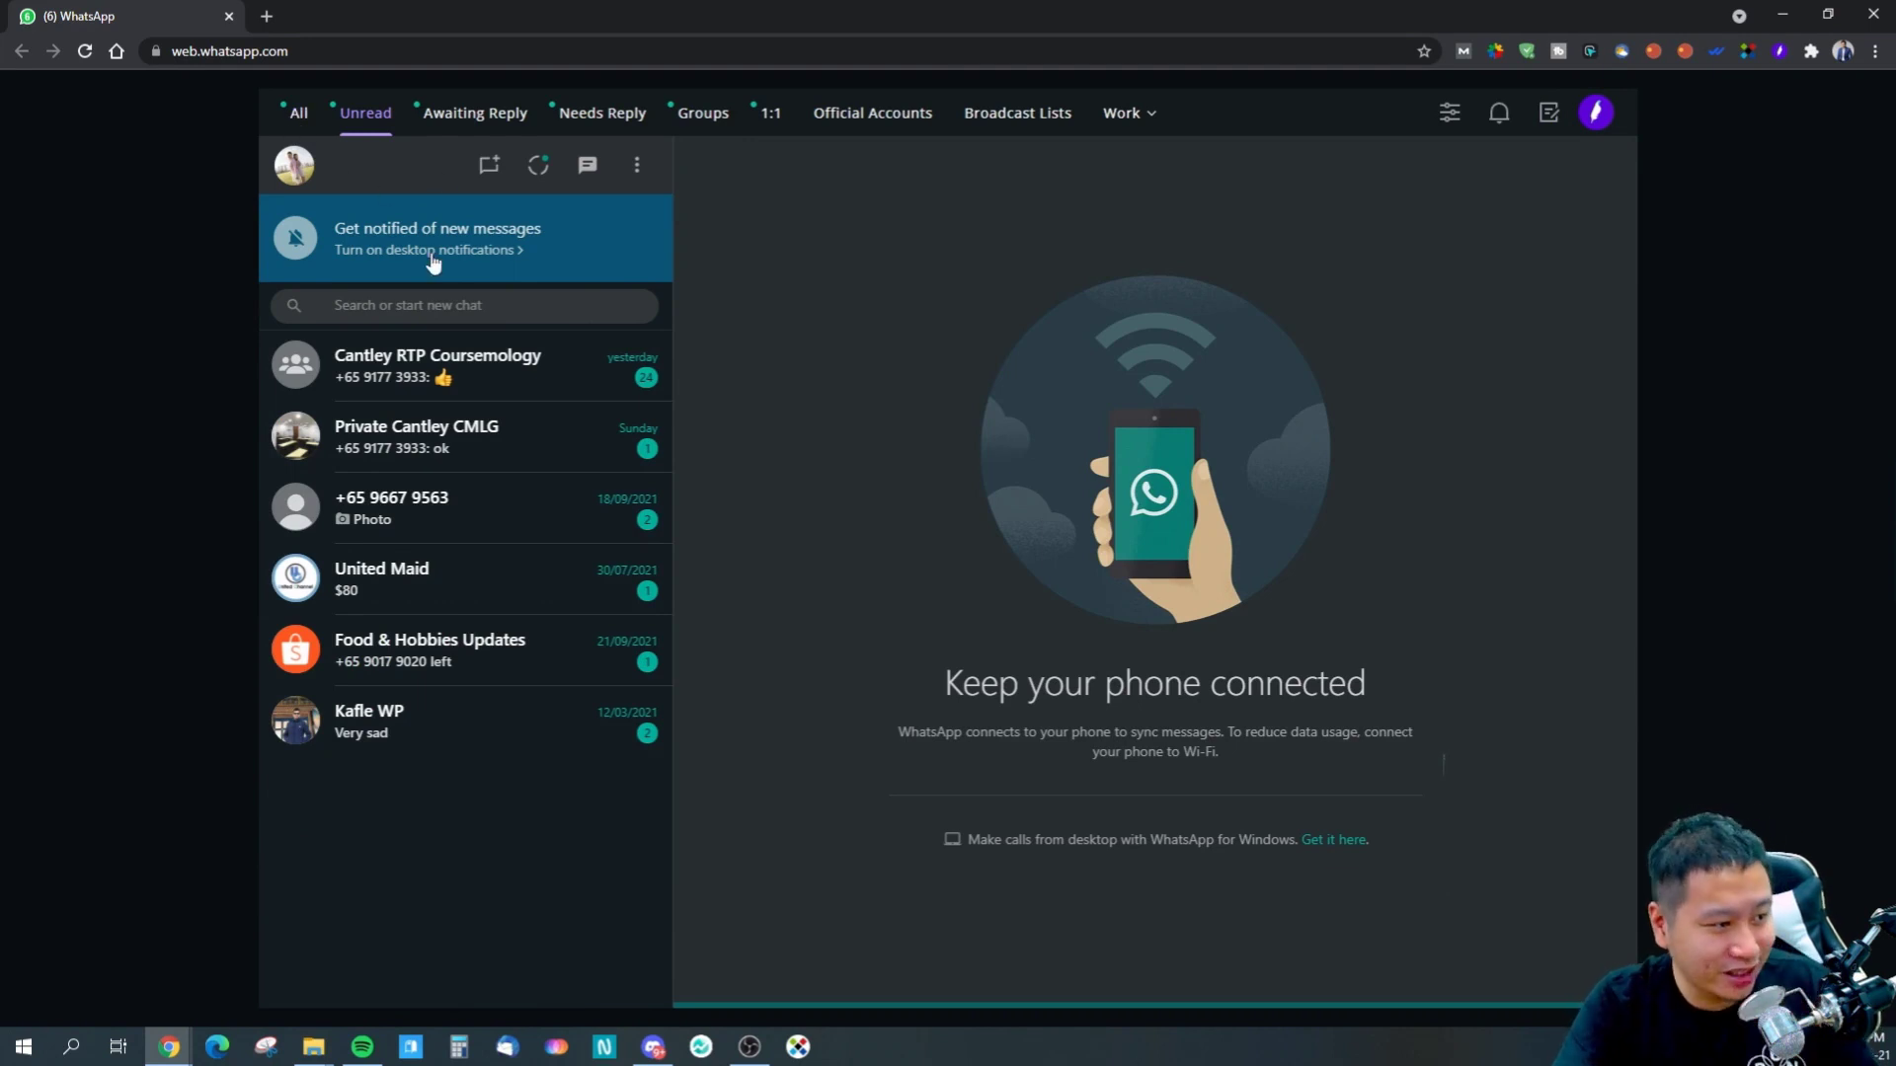
{"action": "left_click", "coordinate": [403, 662]}
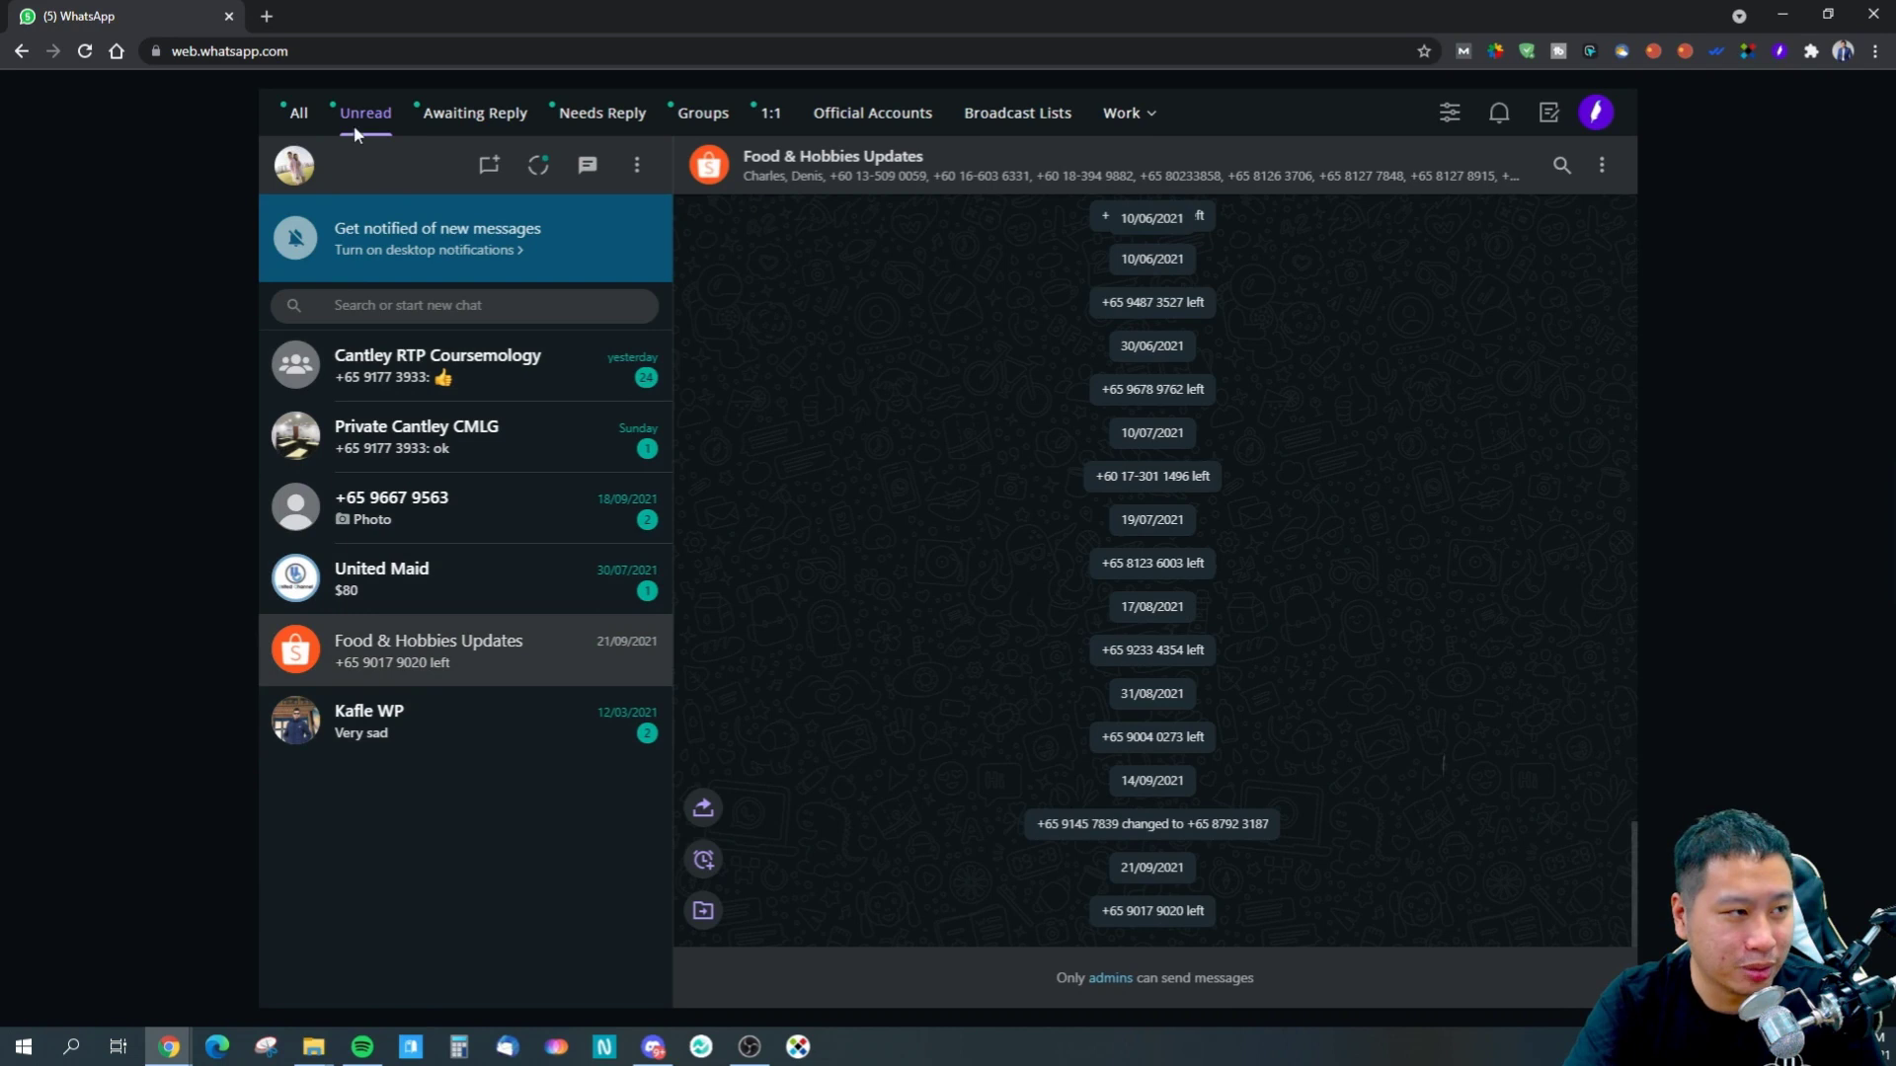
{"action": "left_click", "coordinate": [328, 114]}
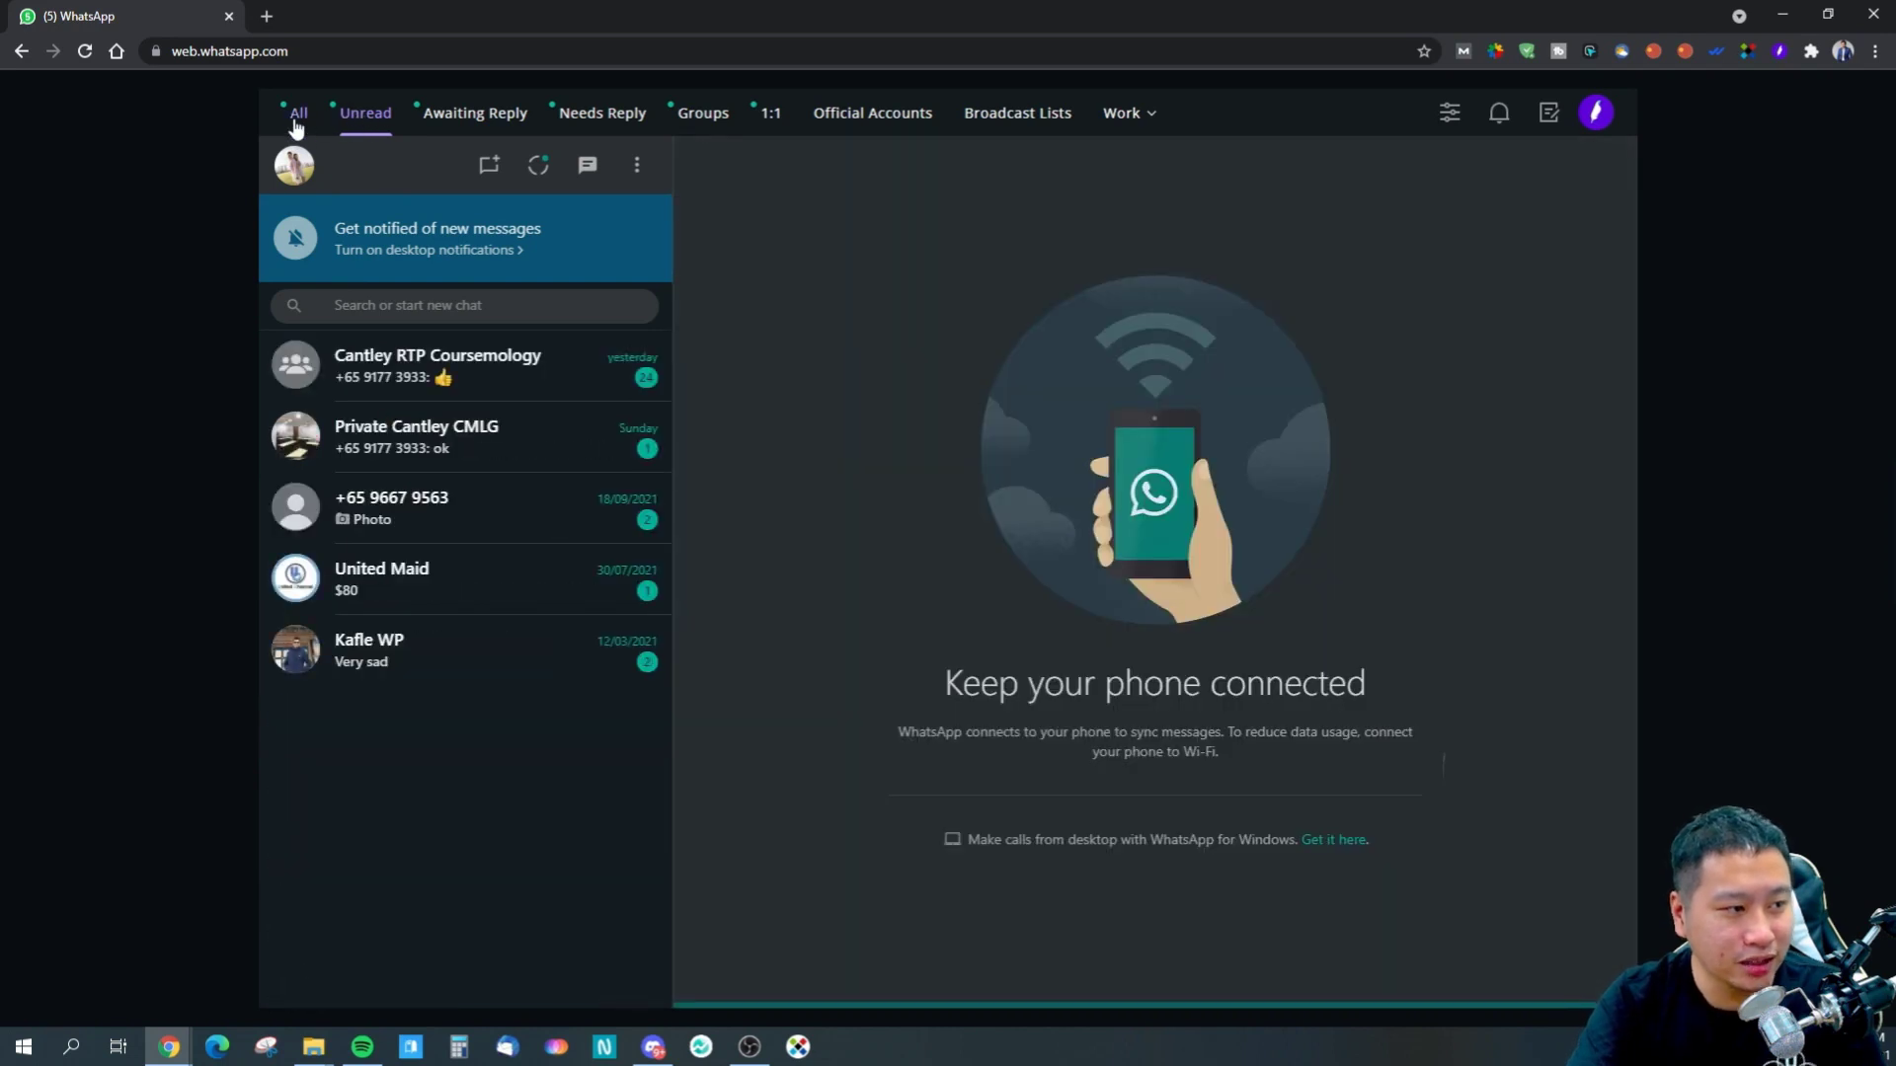
{"action": "left_click", "coordinate": [298, 115]}
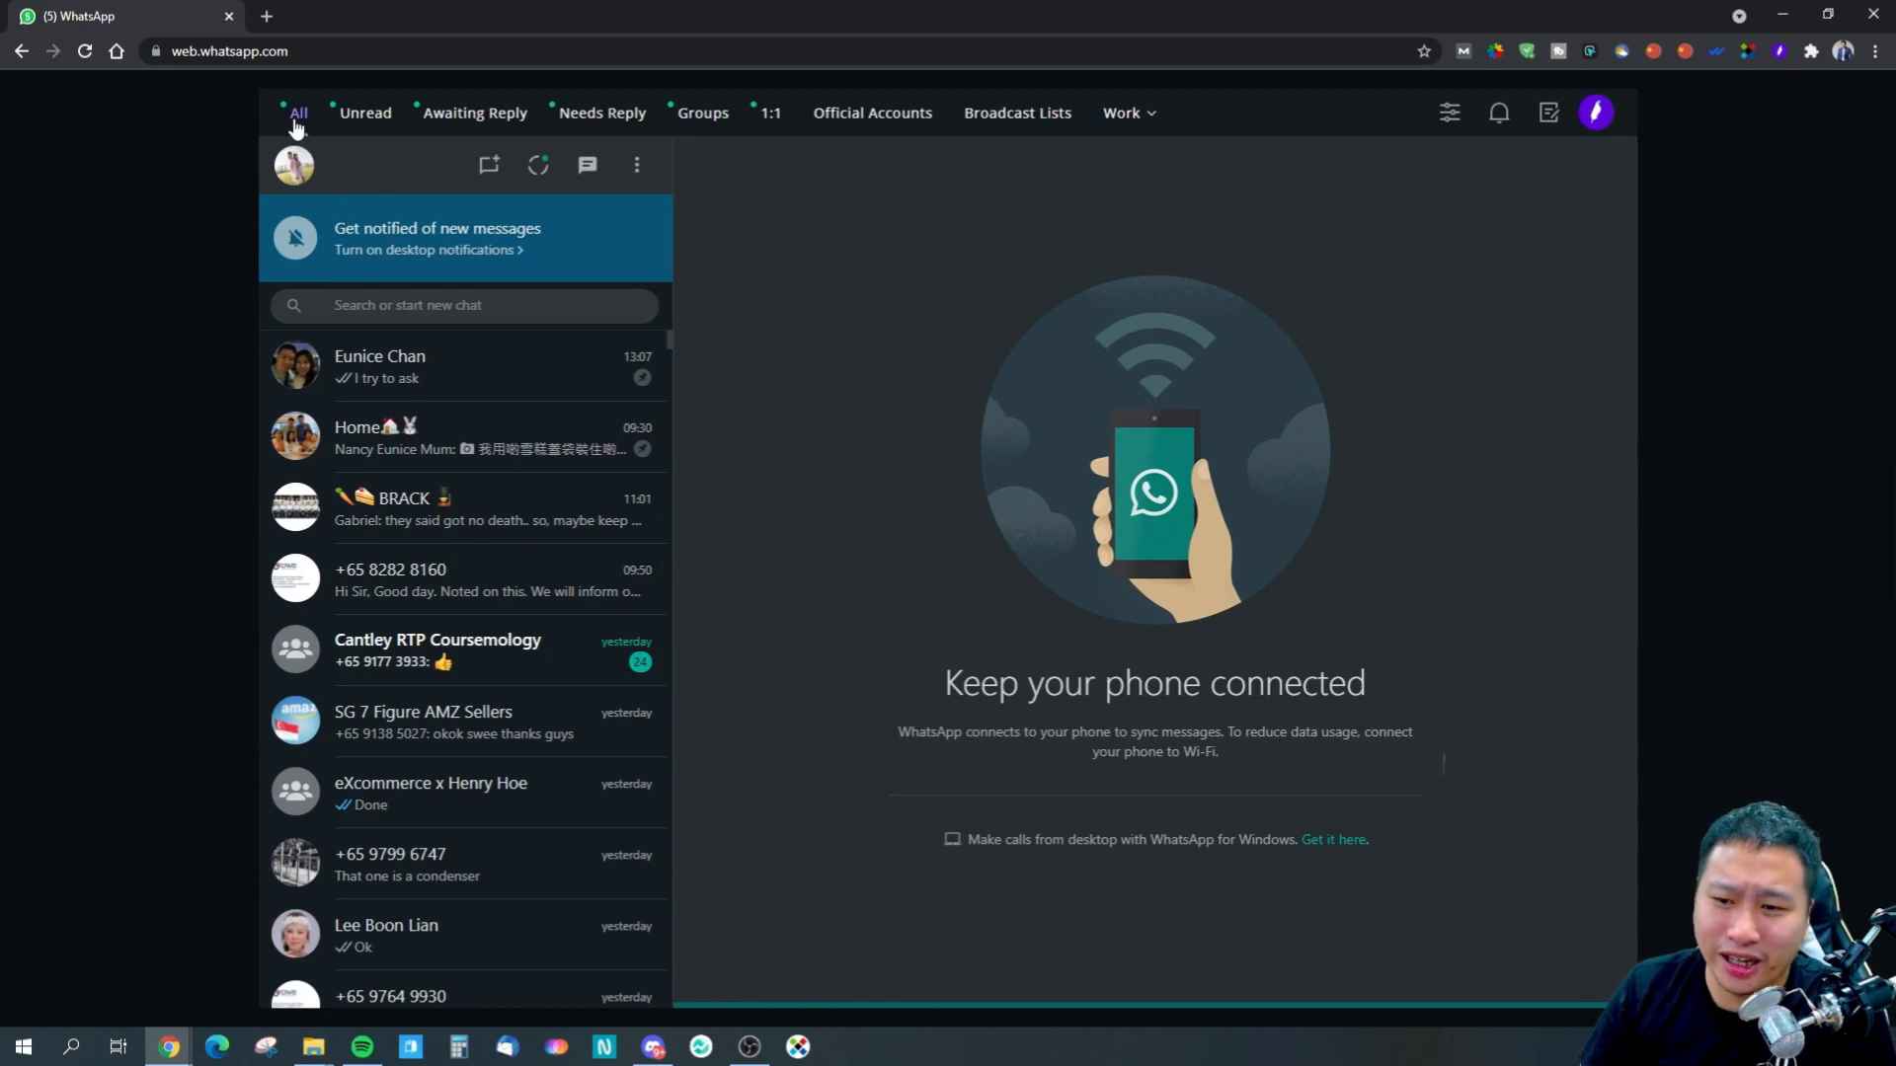
{"action": "left_click", "coordinate": [366, 116]}
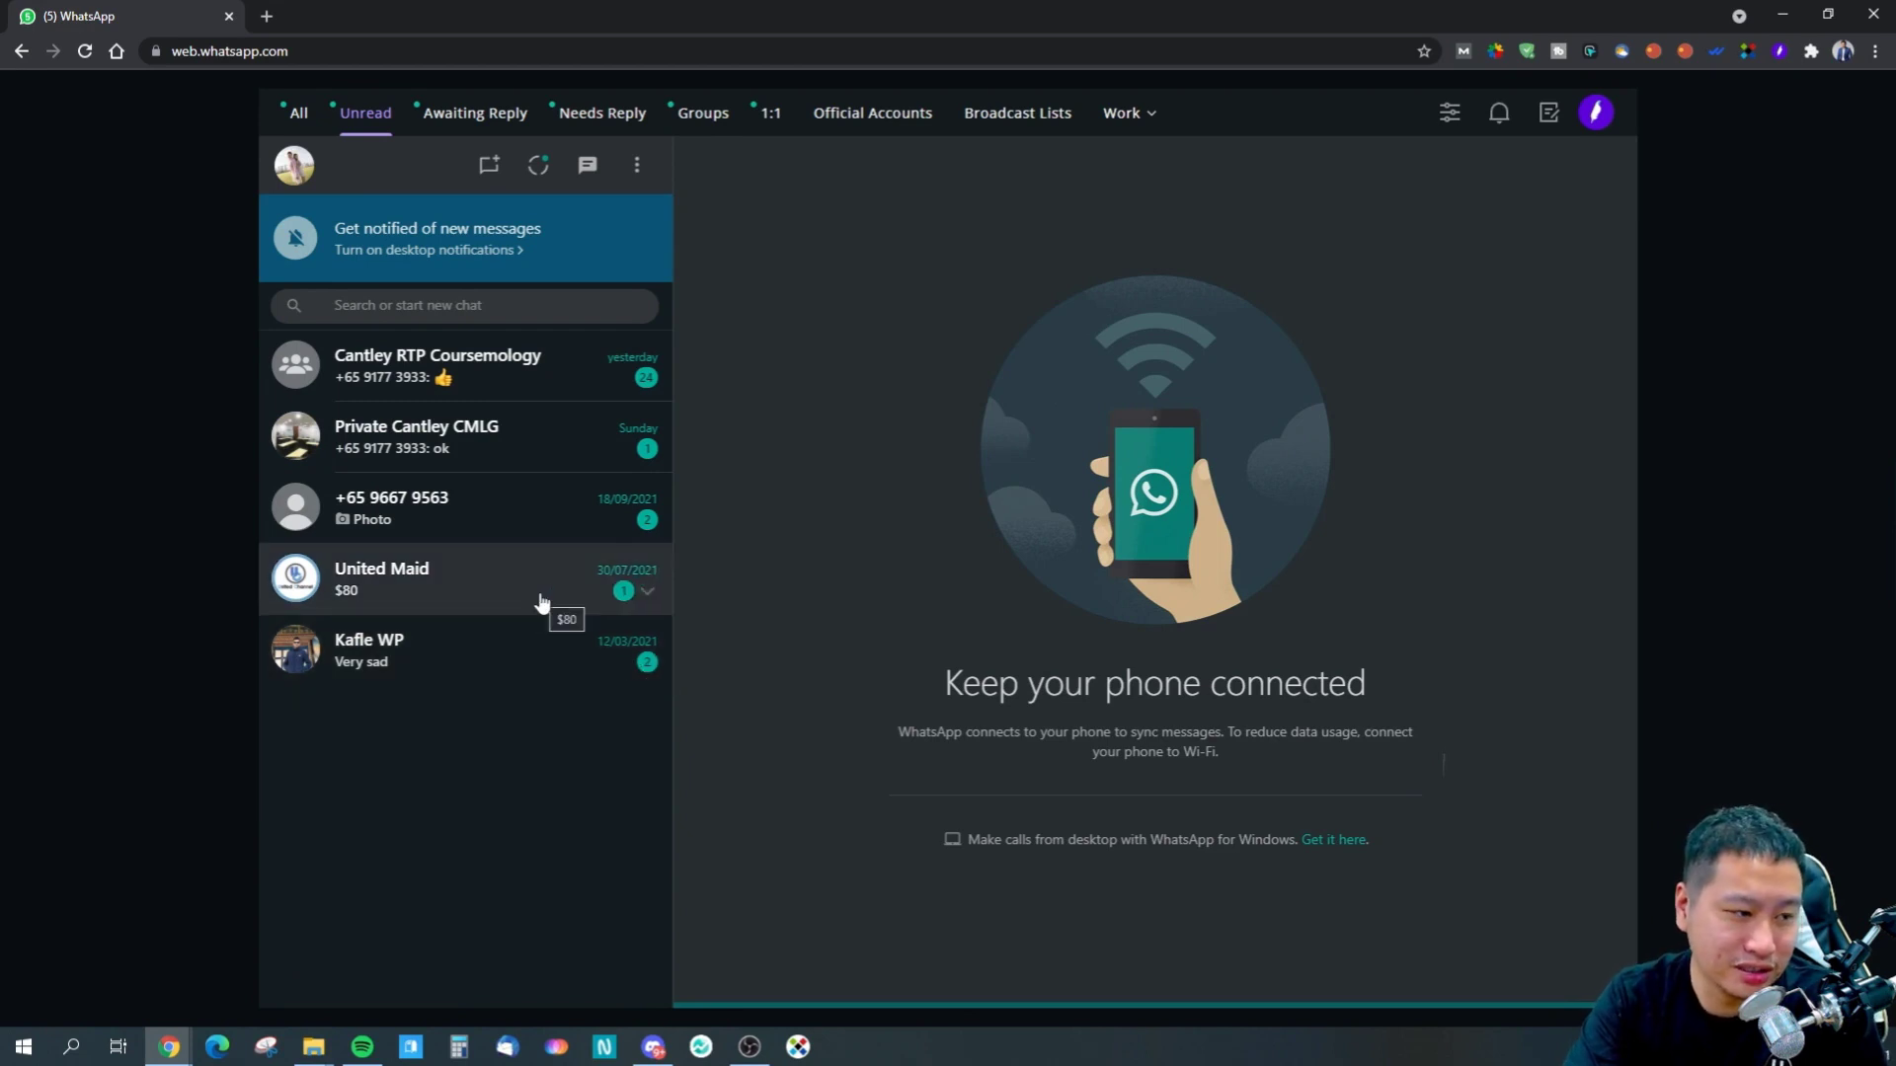
{"action": "left_click", "coordinate": [323, 115]}
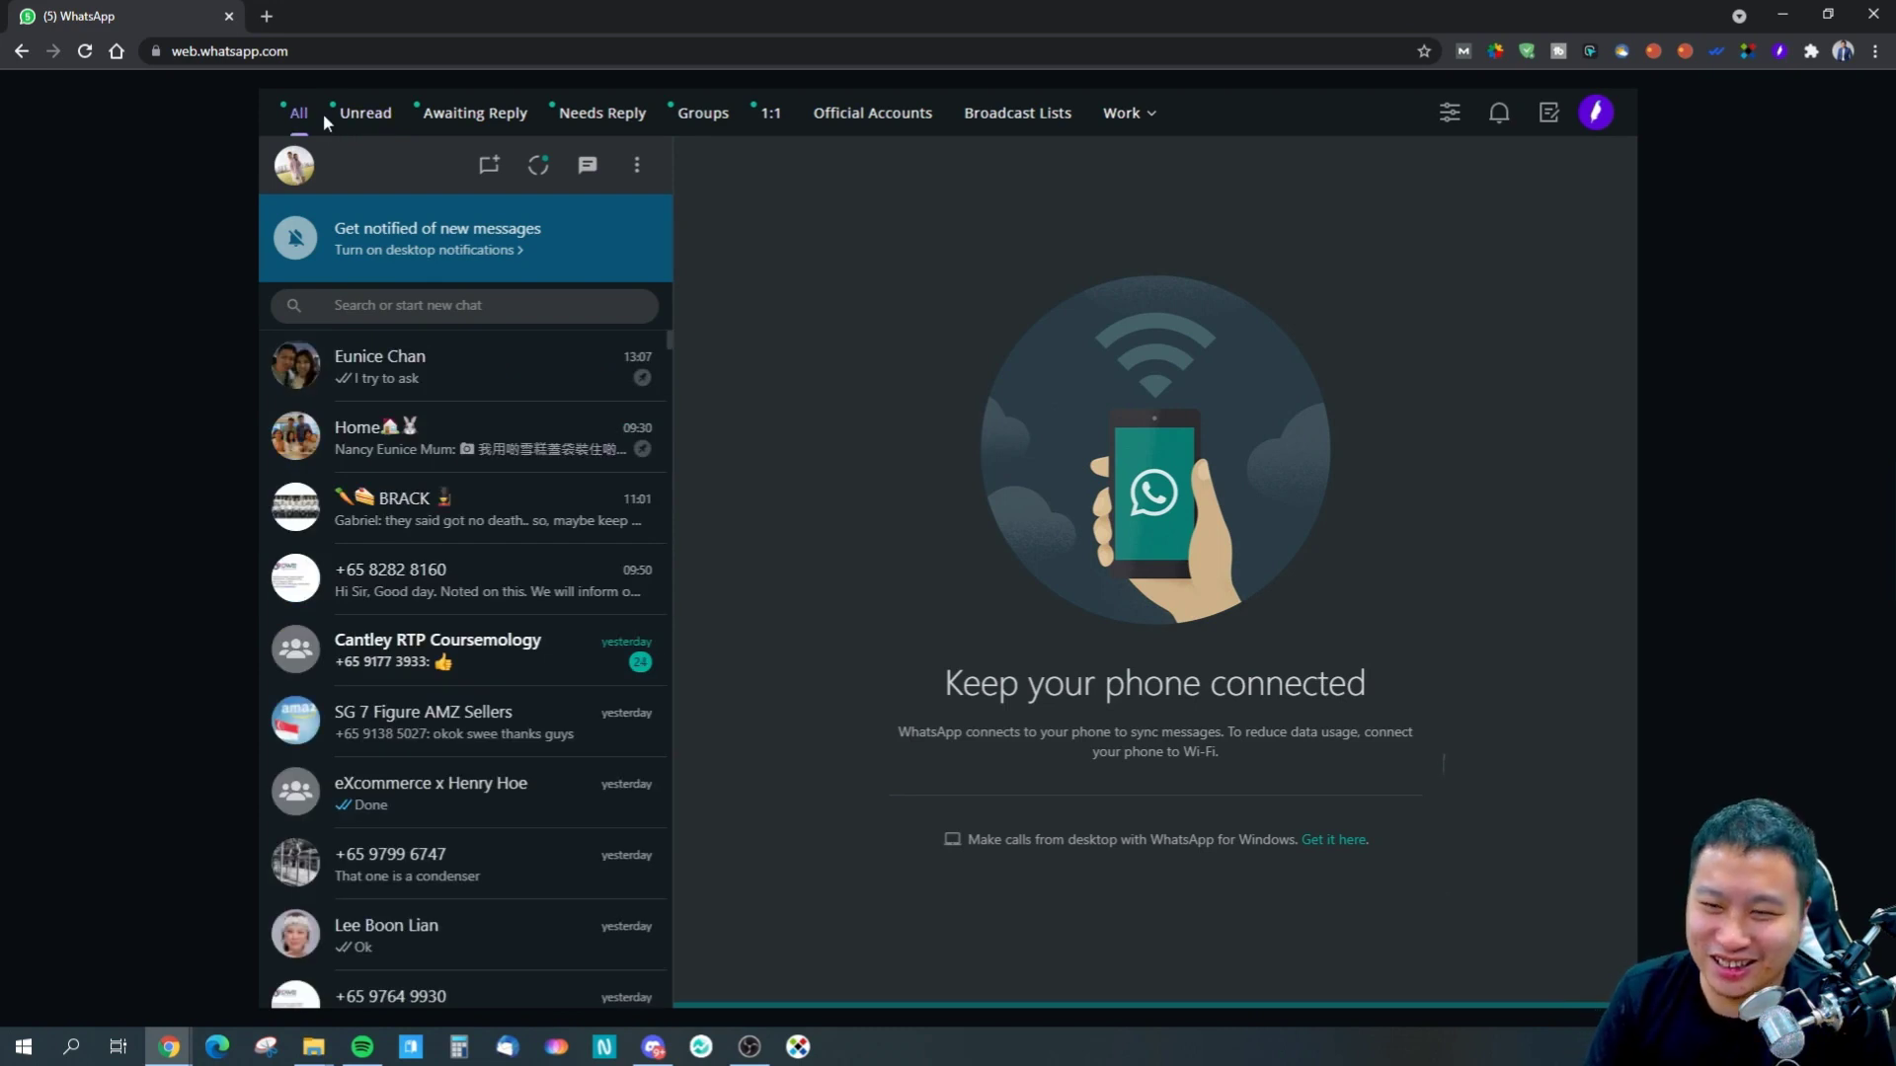